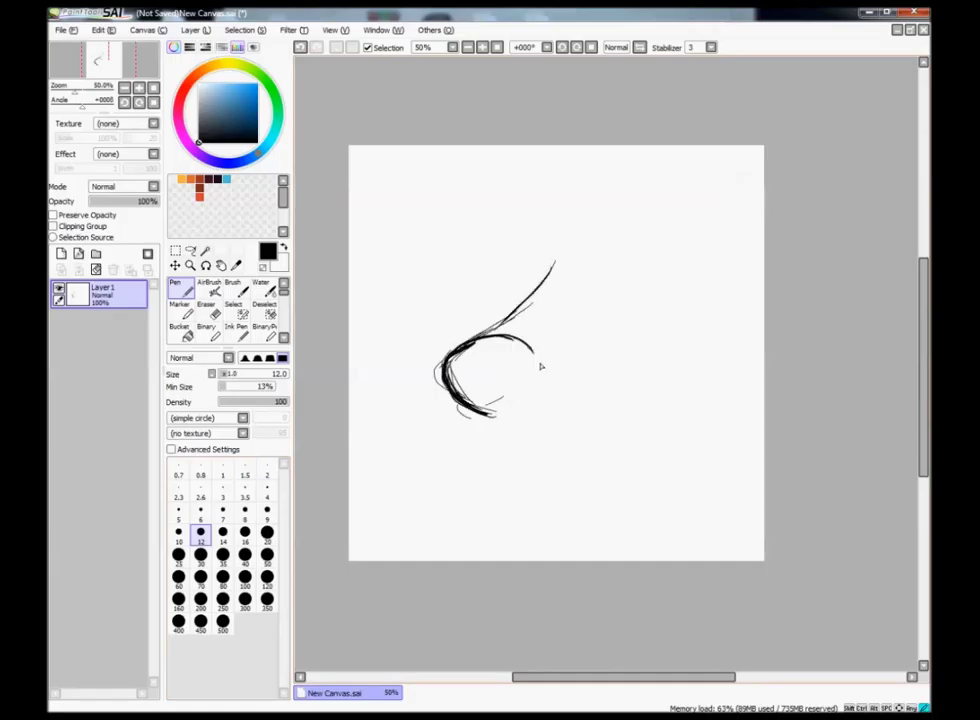
Complete the head circle and sketch the eye, the sides of the snout and the first mane strands behind the head
drag(505, 372, 640, 347)
drag(500, 408, 607, 390)
drag(437, 365, 372, 462)
drag(482, 420, 474, 490)
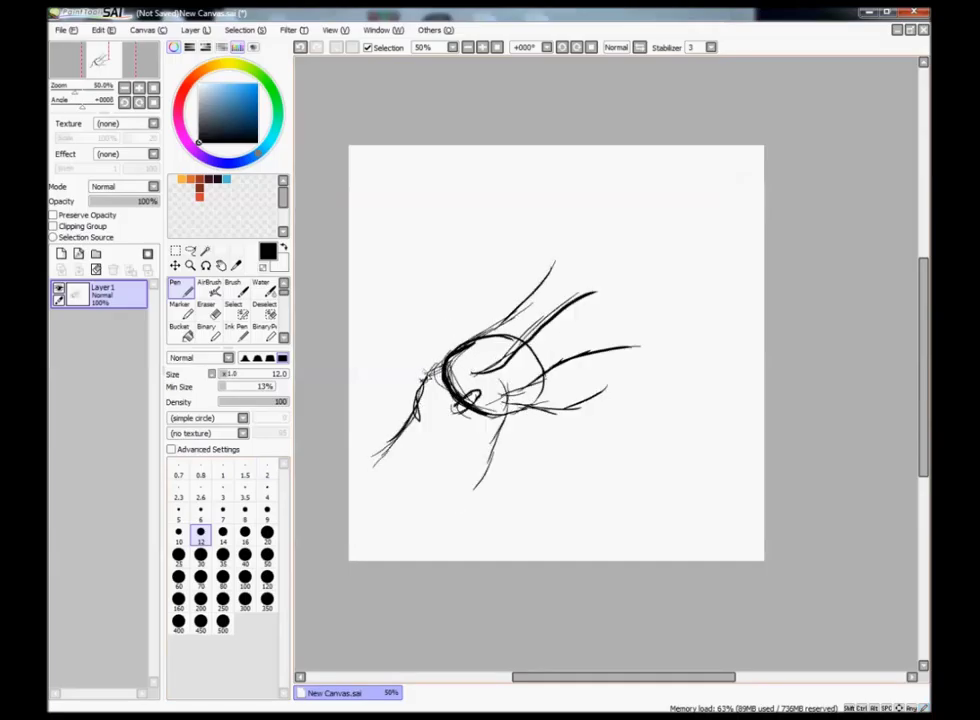
Sketch long, pointed mane strands sweeping up and back from the forehead and the head circle
drag(445, 360, 487, 248)
drag(458, 335, 505, 252)
drag(464, 343, 549, 233)
drag(480, 340, 597, 240)
drag(500, 335, 616, 245)
drag(560, 360, 658, 310)
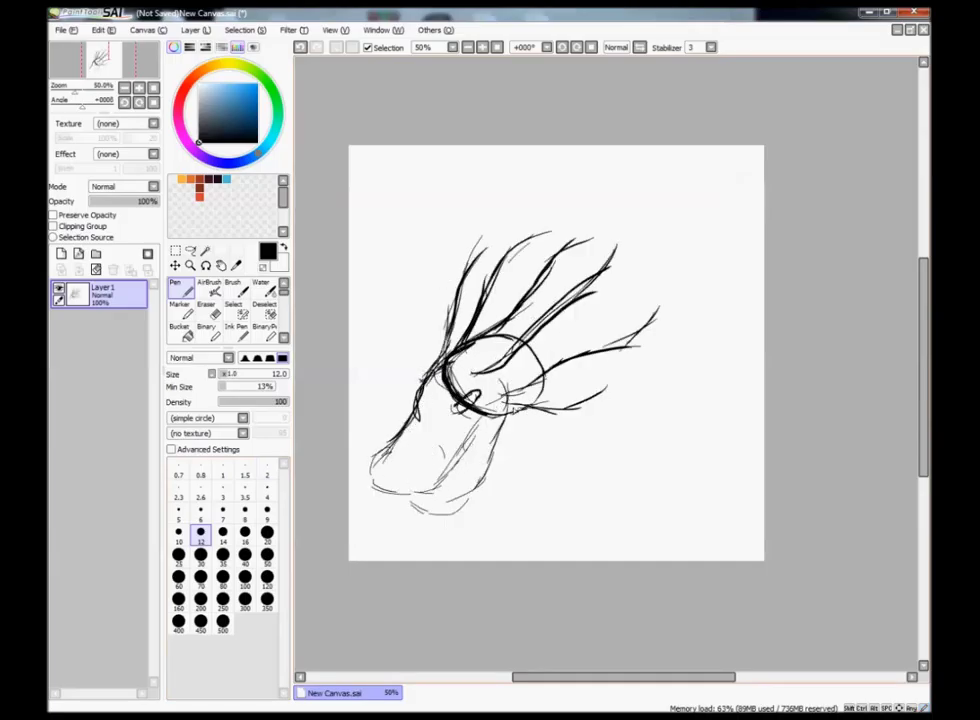
Sketch the lower jaw and nostrils, and erase the guide lines crossing the face around the eye
drag(495, 412, 415, 492)
drag(486, 422, 428, 500)
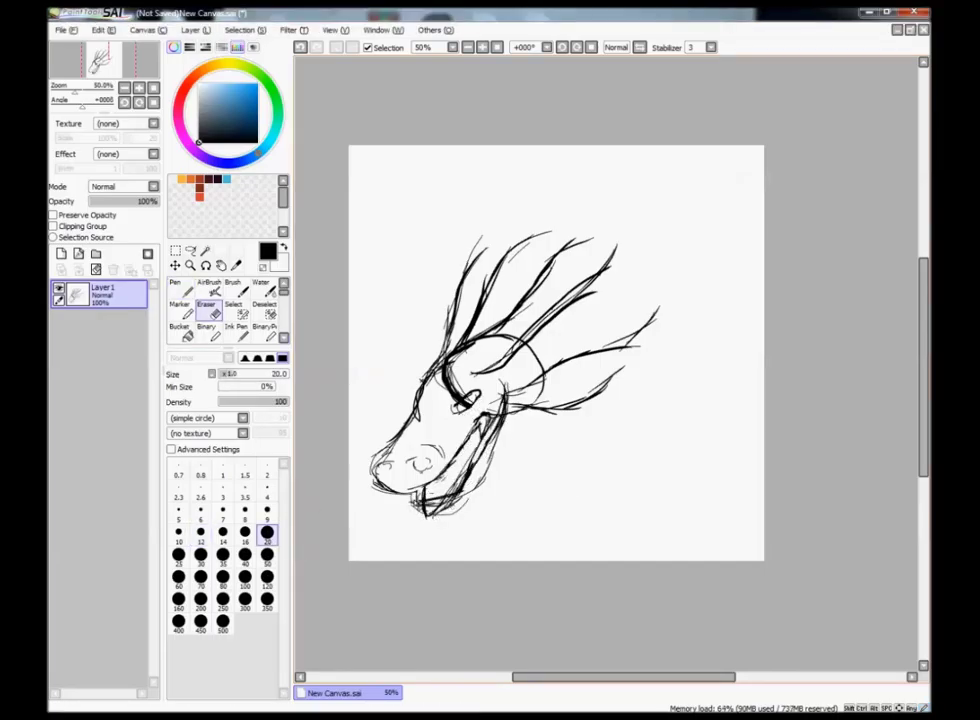
drag(445, 398, 478, 405)
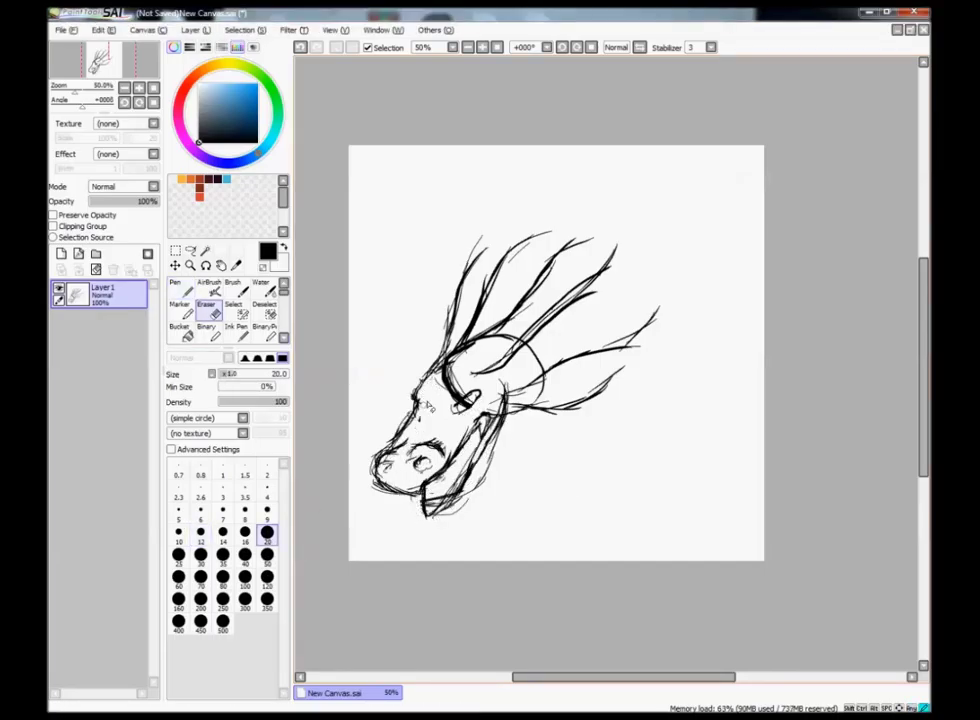
click(341, 243)
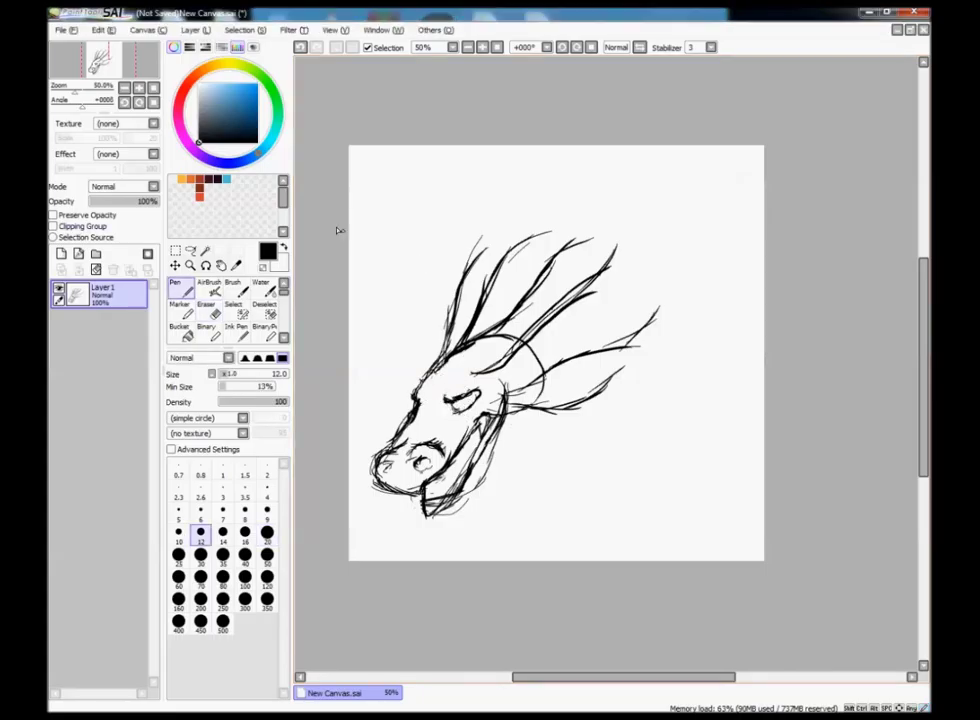
key(e)
drag(378, 452, 425, 470)
key(n)
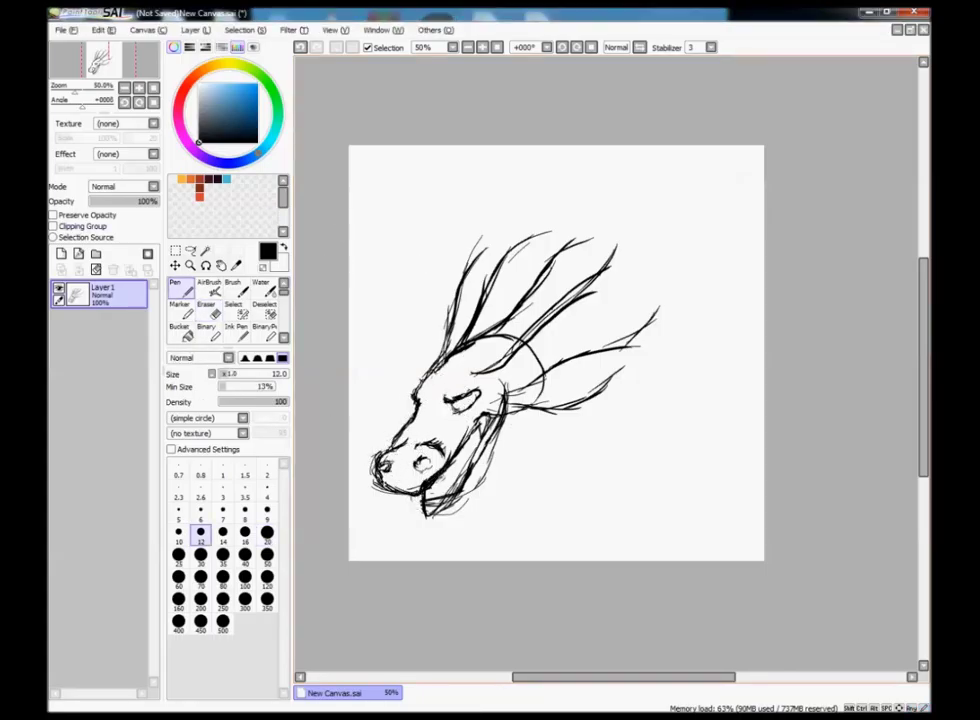
Thicken the snout and mane outlines with the 12 px Pen and erase the lower jaw sketch
mouse_move(556, 353)
mouse_down()
mouse_move(509, 390)
mouse_move(522, 320)
mouse_up()
key(e)
key(n)
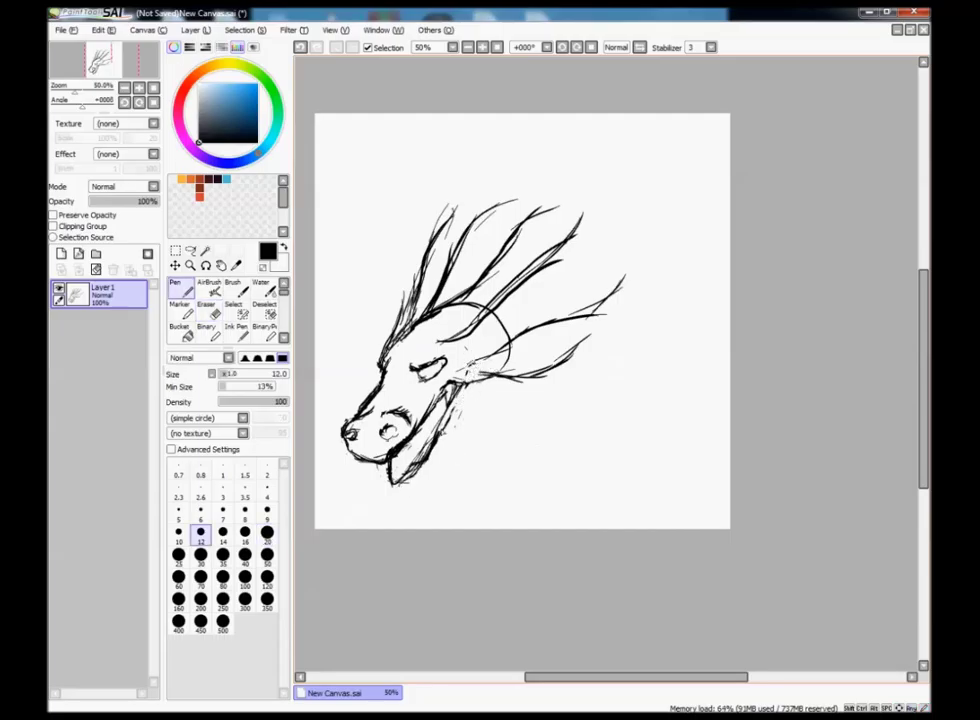
mouse_move(573, 355)
mouse_down()
mouse_move(448, 200)
mouse_move(395, 262)
mouse_move(566, 178)
mouse_up()
drag(420, 235, 485, 130)
scroll(430, 450, up, 2)
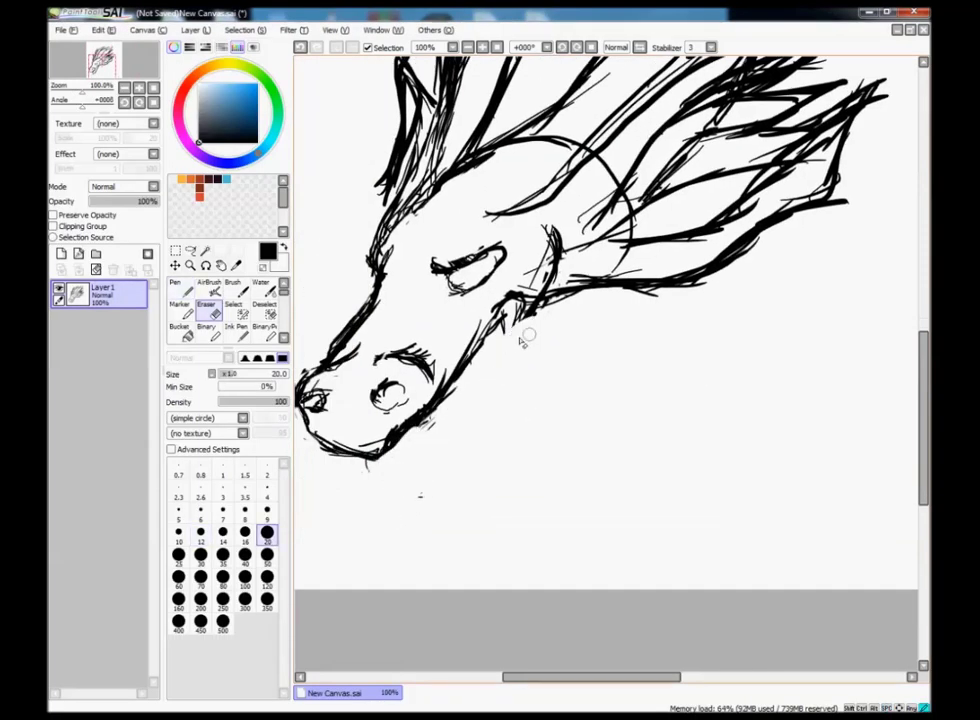
Draw a series of long, curved, pointed beard spikes trailing back from the chin and jawline
drag(325, 452, 590, 548)
drag(330, 380, 430, 335)
drag(420, 460, 390, 500)
drag(400, 420, 605, 465)
mouse_move(532, 448)
mouse_down()
mouse_move(460, 350)
mouse_move(565, 310)
mouse_up()
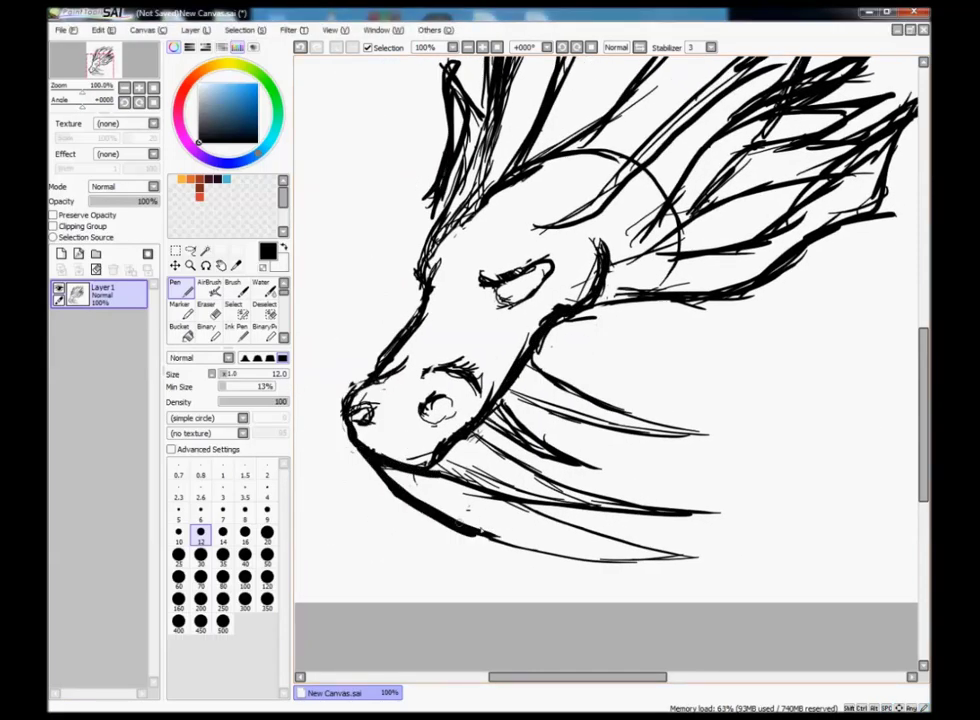
key(e)
drag(705, 515, 680, 540)
key(n)
Thicken the forehead, brow and upper mane strands, and remove the remaining guide circle behind the eye
mouse_move(370, 345)
mouse_down()
mouse_move(435, 320)
mouse_move(455, 272)
mouse_up()
drag(591, 397, 560, 300)
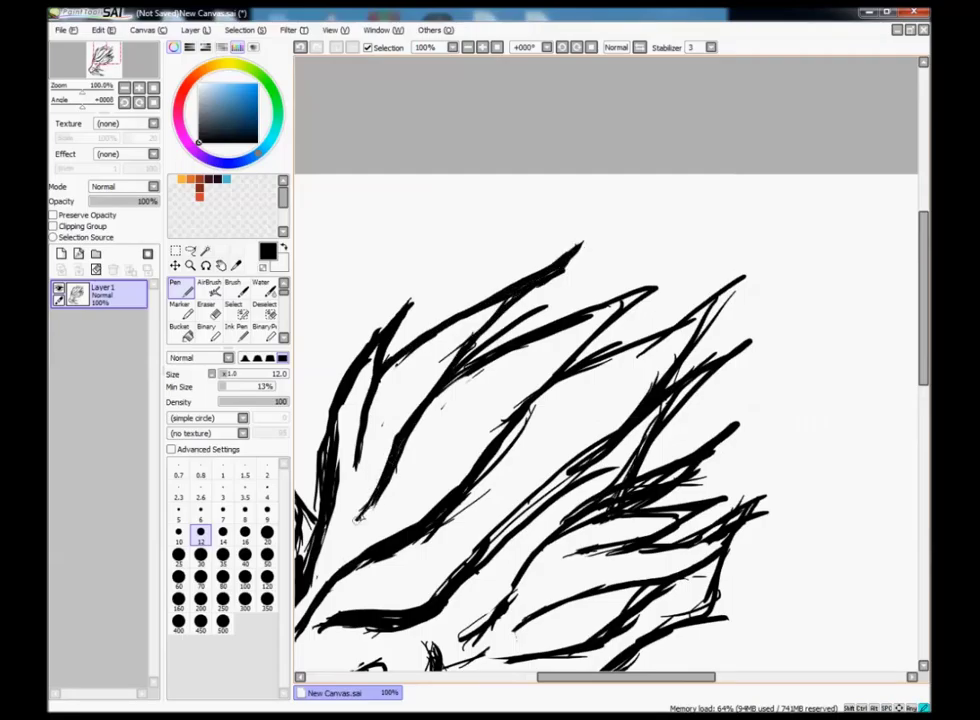
scroll(600, 360, down, 2)
scroll(600, 360, up, 2)
scroll(600, 360, down, 2)
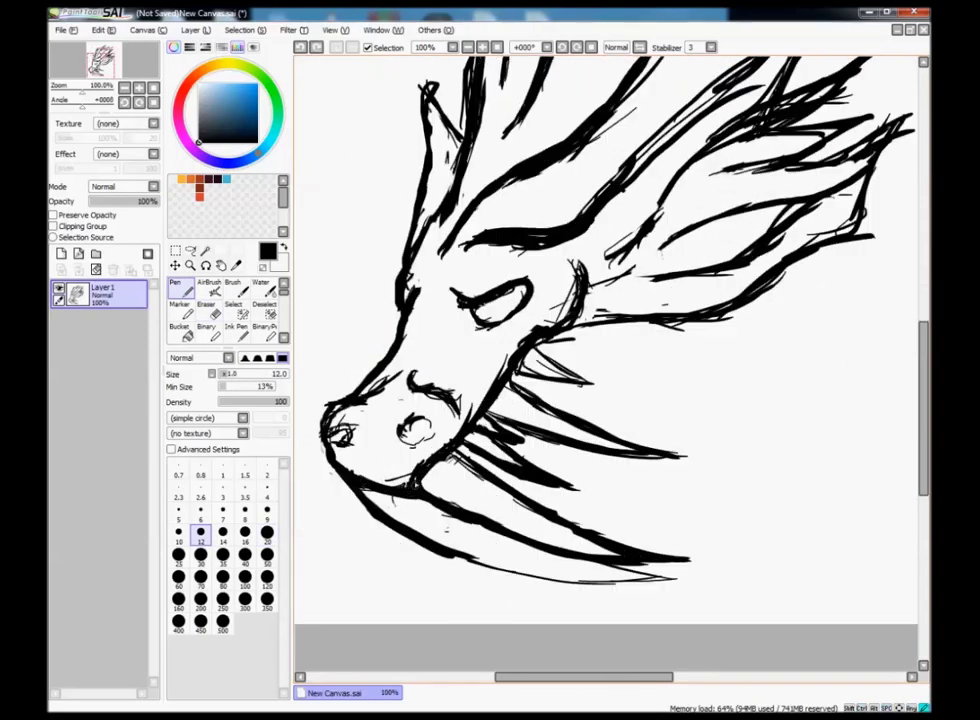
Thicken the nostrils, the cheek line and the long lower curve of the beard out to its tip
scroll(600, 360, up, 2)
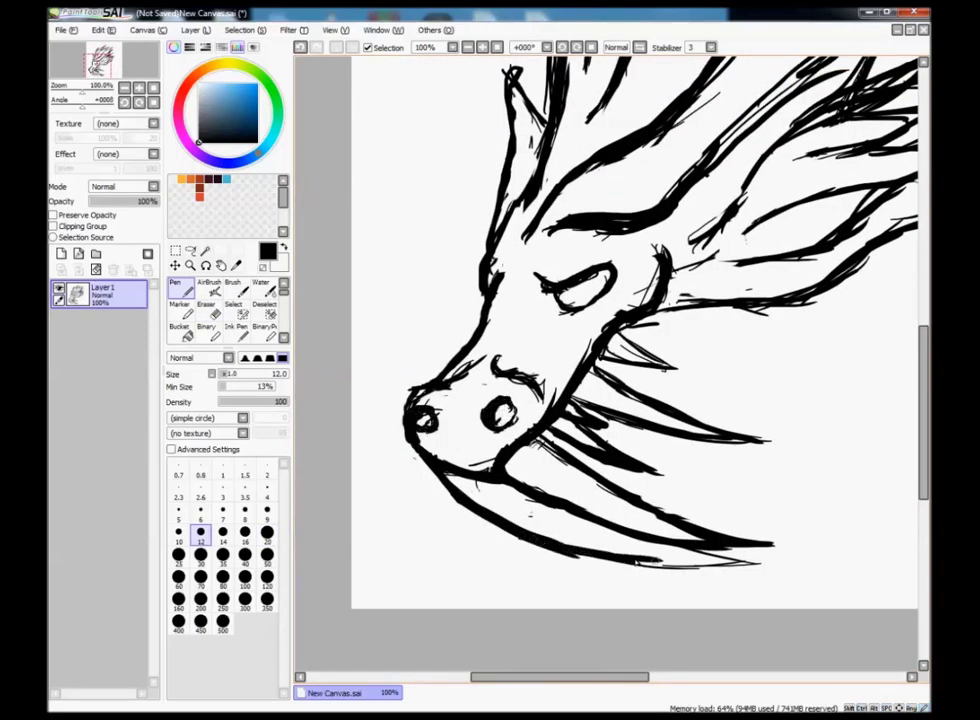
scroll(600, 360, up, 2)
scroll(600, 360, down, 2)
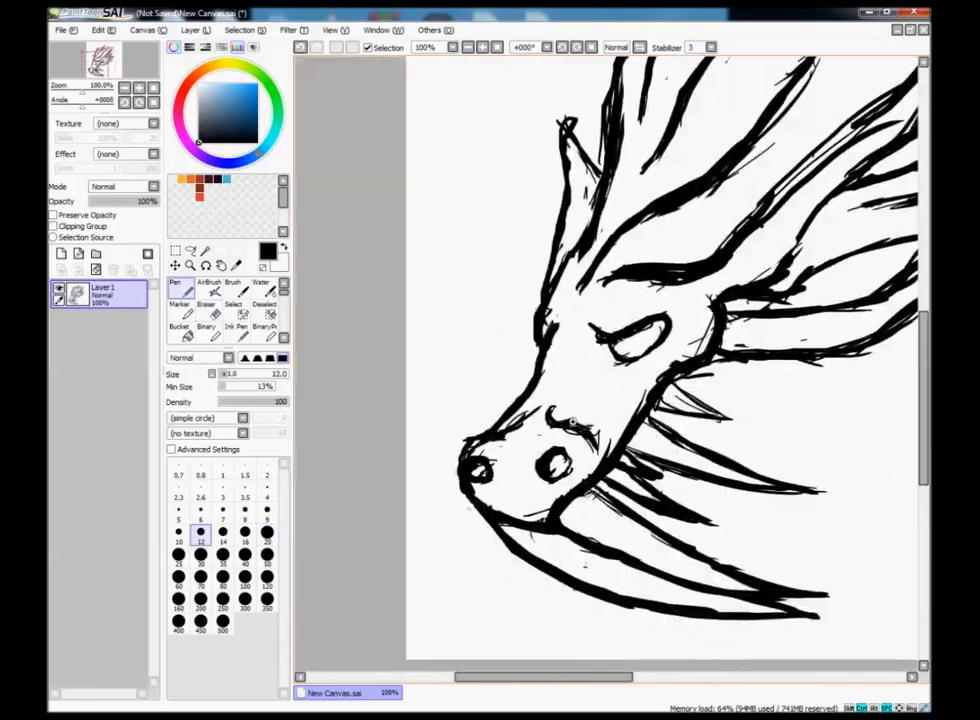
scroll(594, 338, up, 3)
scroll(648, 357, down, 2)
scroll(661, 409, up, 2)
scroll(600, 400, down, 3)
Erase rough edges and stray marks along the snout, forehead and cheek outlines with the 20 px Eraser
key(e)
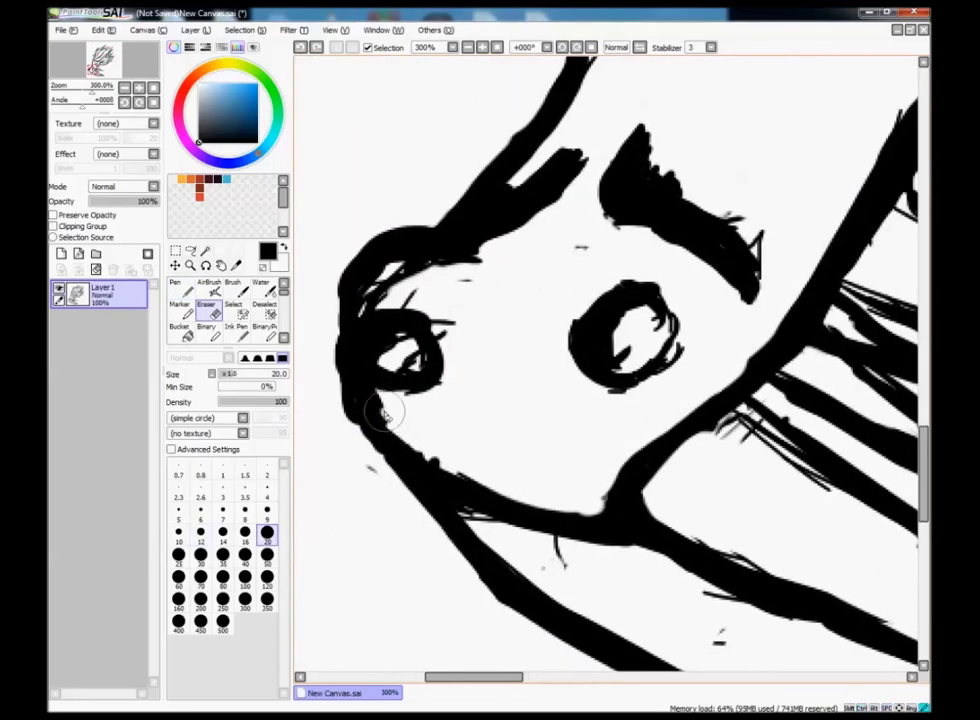
scroll(398, 425, up, 2)
scroll(420, 422, right, 2)
scroll(448, 420, up, 3)
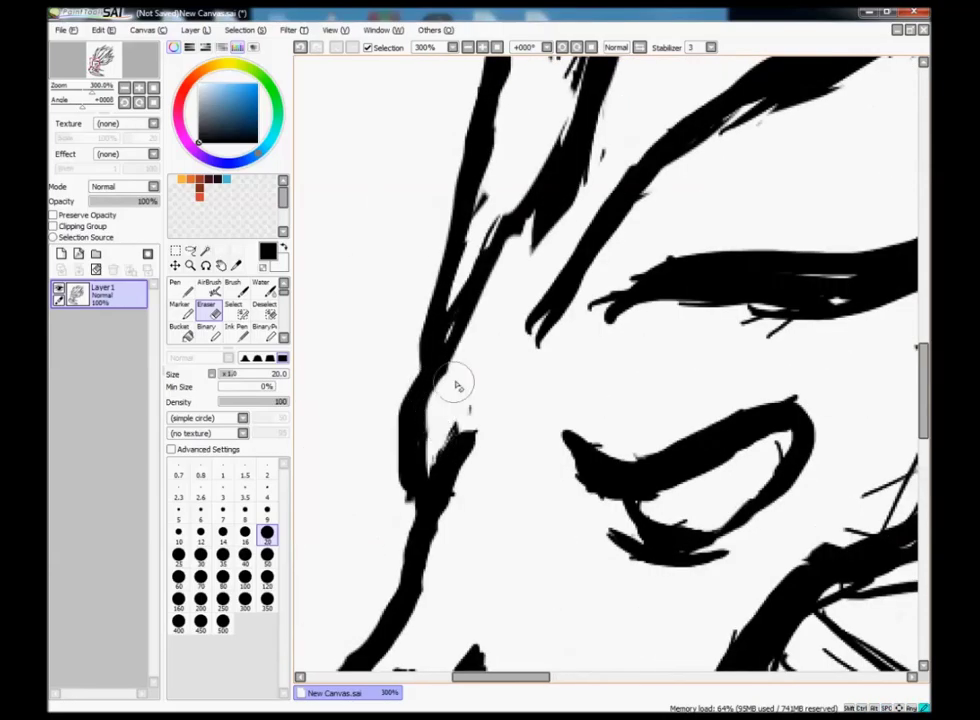
scroll(446, 418, down, 2)
scroll(639, 376, up, 2)
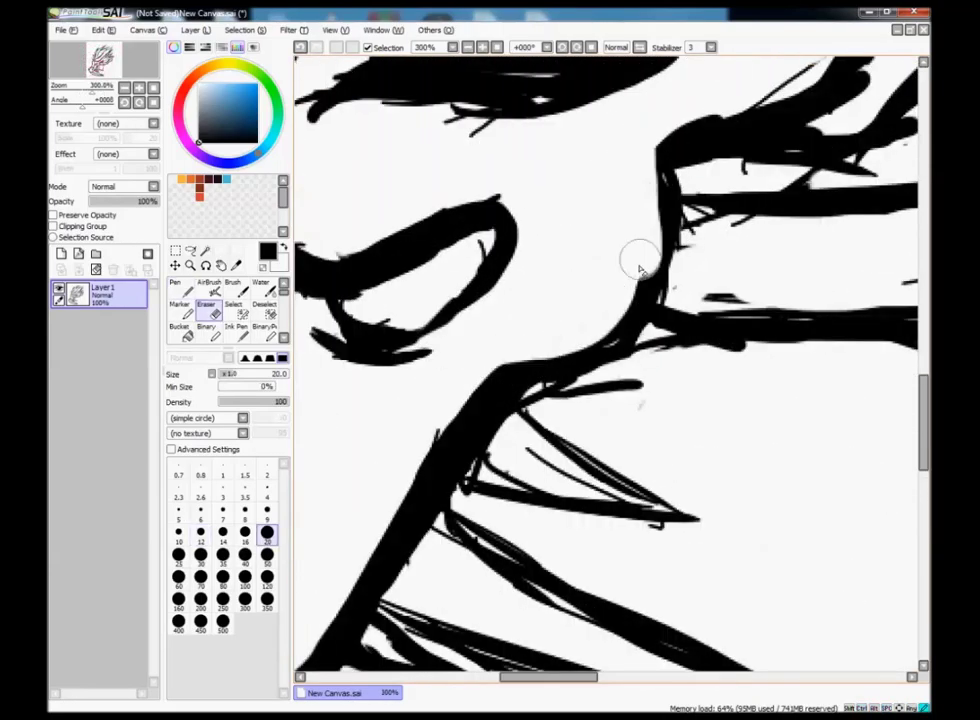
Thin the lower beard spikes with the Eraser and remove the stray marks around the chin
scroll(640, 210, down, 2)
scroll(507, 367, up, 3)
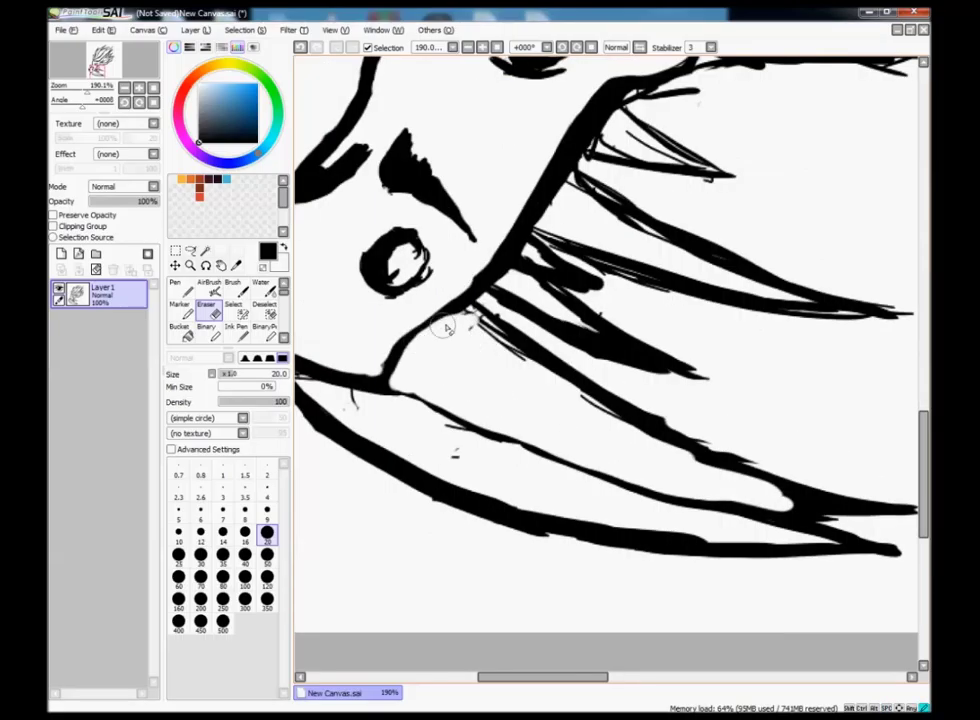
scroll(569, 400, down, 2)
scroll(679, 484, up, 3)
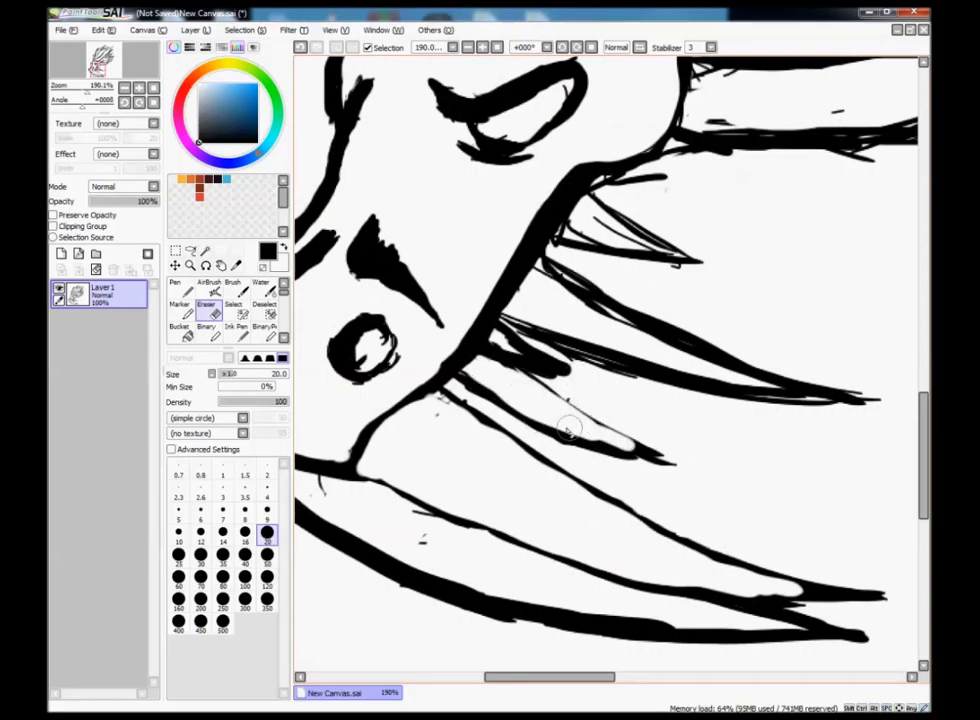
scroll(566, 420, down, 2)
scroll(564, 411, up, 2)
drag(523, 262, 462, 300)
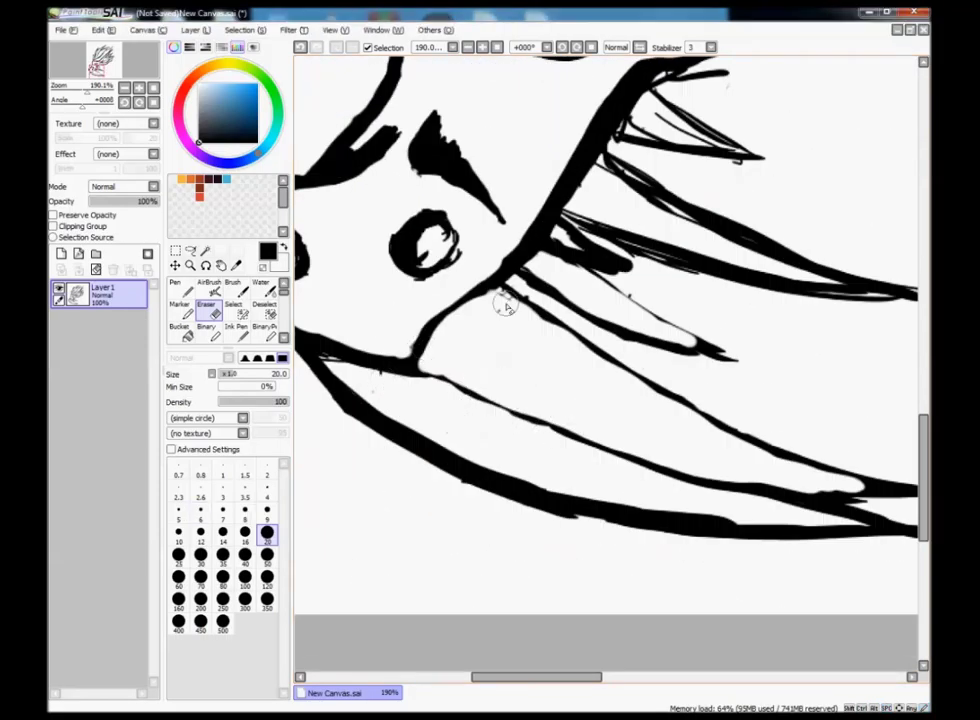
Redraw the beard spikes along the jaw with the 12 px Pen, erasing loose lines between them
key(n)
scroll(485, 317, up, 1)
scroll(398, 333, right, 2)
scroll(439, 308, right, 1)
key(e)
key(n)
scroll(372, 466, up, 2)
scroll(372, 466, right, 1)
scroll(335, 428, up, 2)
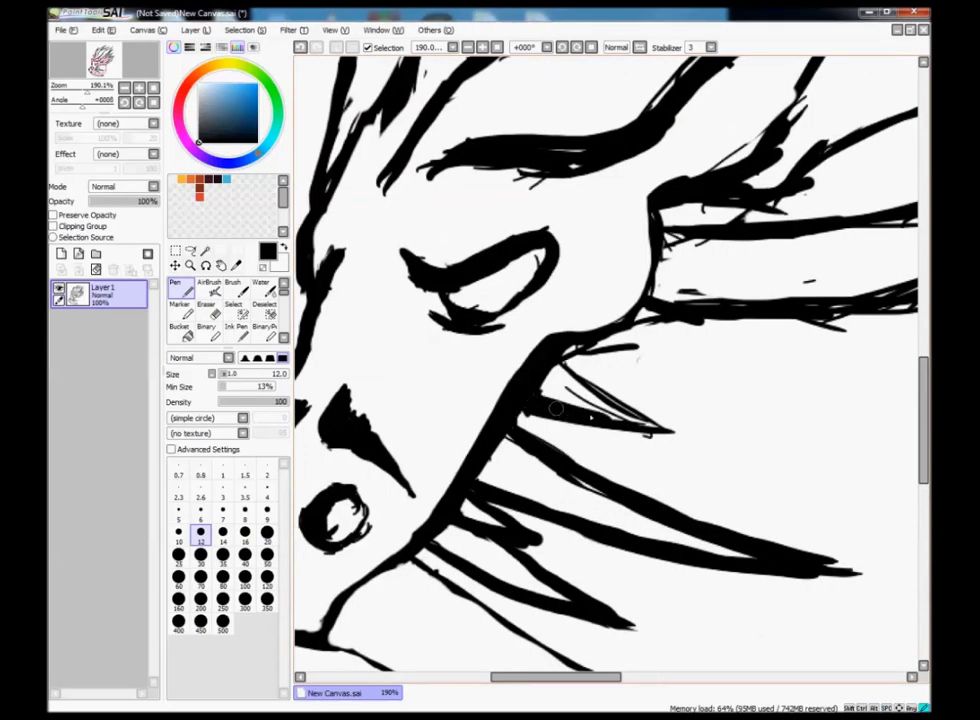
Draw a wavy tendril with a curled end flowing back from the jaw, above the beard spikes
drag(432, 348, 556, 358)
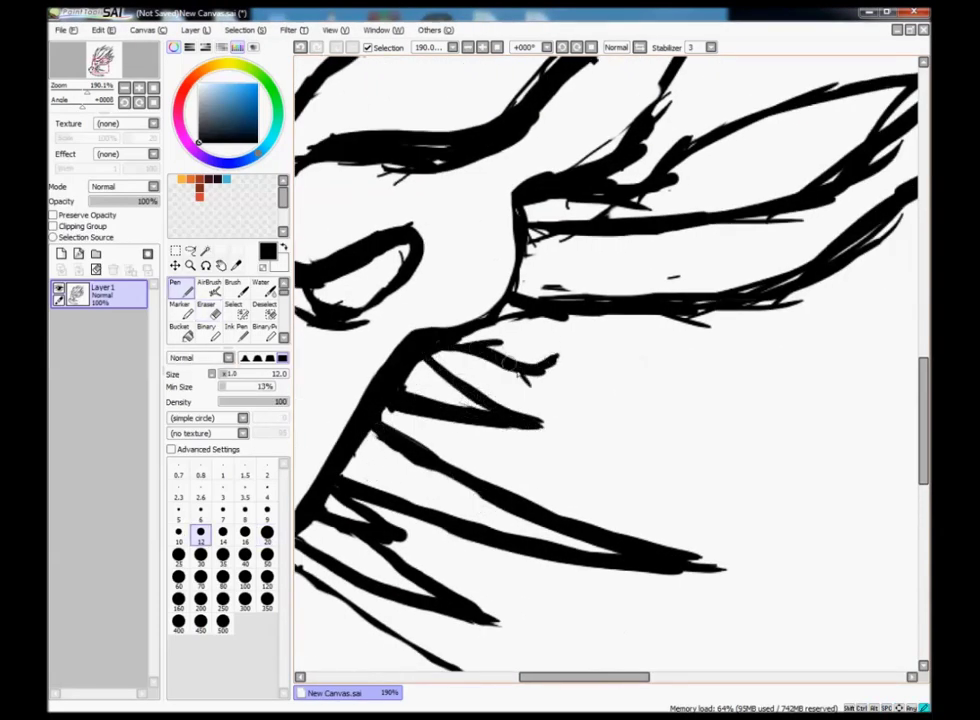
scroll(508, 358, right, 1)
drag(430, 352, 610, 420)
scroll(560, 400, down, 1)
drag(490, 330, 630, 410)
drag(560, 340, 650, 420)
scroll(600, 410, down, 5)
scroll(440, 460, up, 4)
Clean the lowest mane edge and fill the bases of the mane strands behind the cheek with solid black
key(e)
key(n)
scroll(500, 450, down, 1)
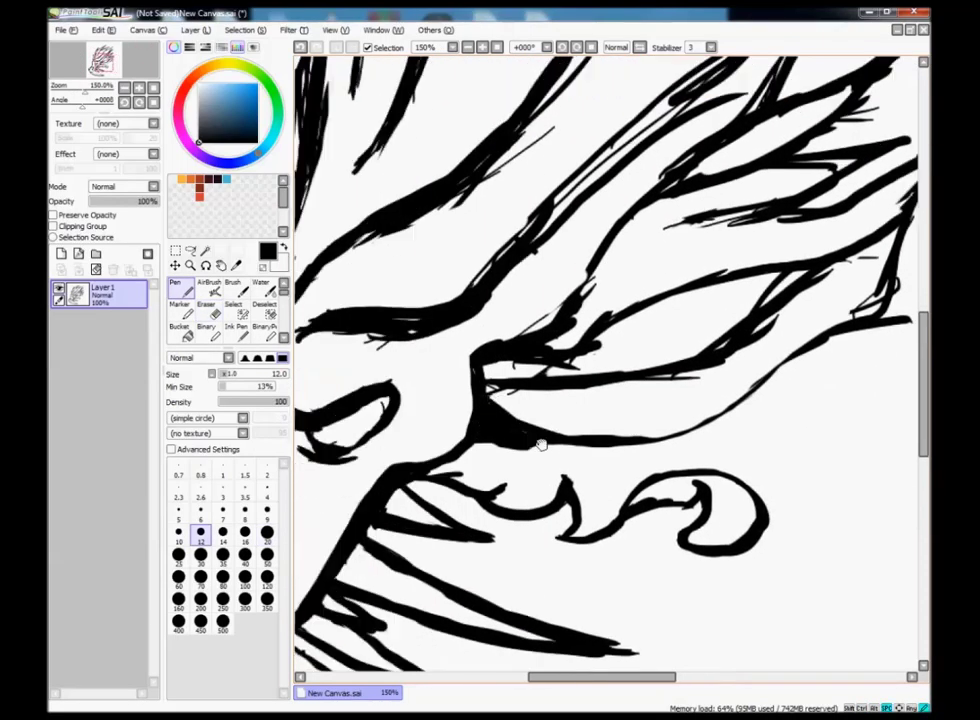
scroll(540, 445, right, 1)
scroll(540, 445, up, 1)
mouse_move(430, 420)
mouse_down()
mouse_move(495, 341)
mouse_move(630, 335)
mouse_move(485, 385)
mouse_move(650, 315)
mouse_up()
scroll(495, 341, right, 1)
scroll(485, 385, right, 1)
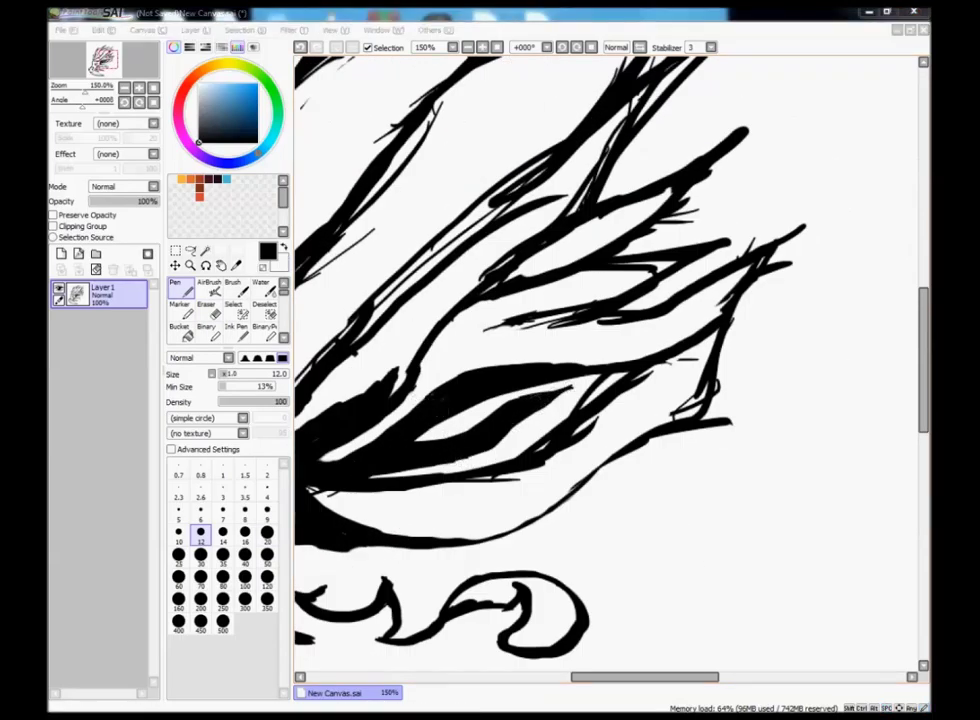
Erase narrow gaps between the lower mane strands and draw tapered inner strands along the bottom lock
scroll(400, 300, left, 1)
scroll(400, 300, down, 1)
scroll(400, 300, down, 1)
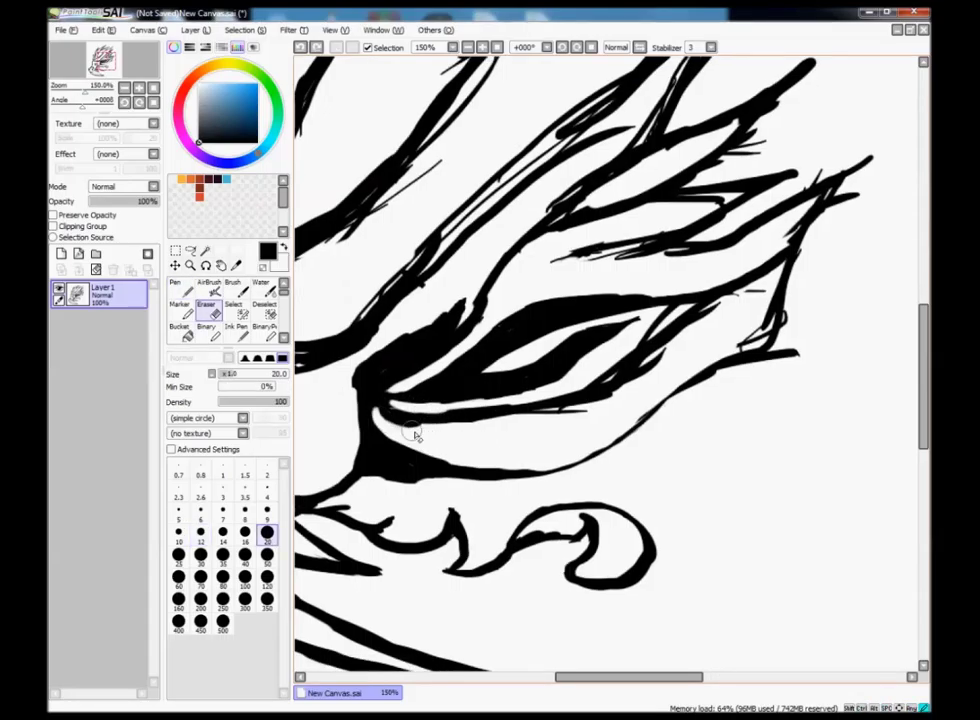
scroll(437, 380, right, 1)
scroll(449, 404, down, 1)
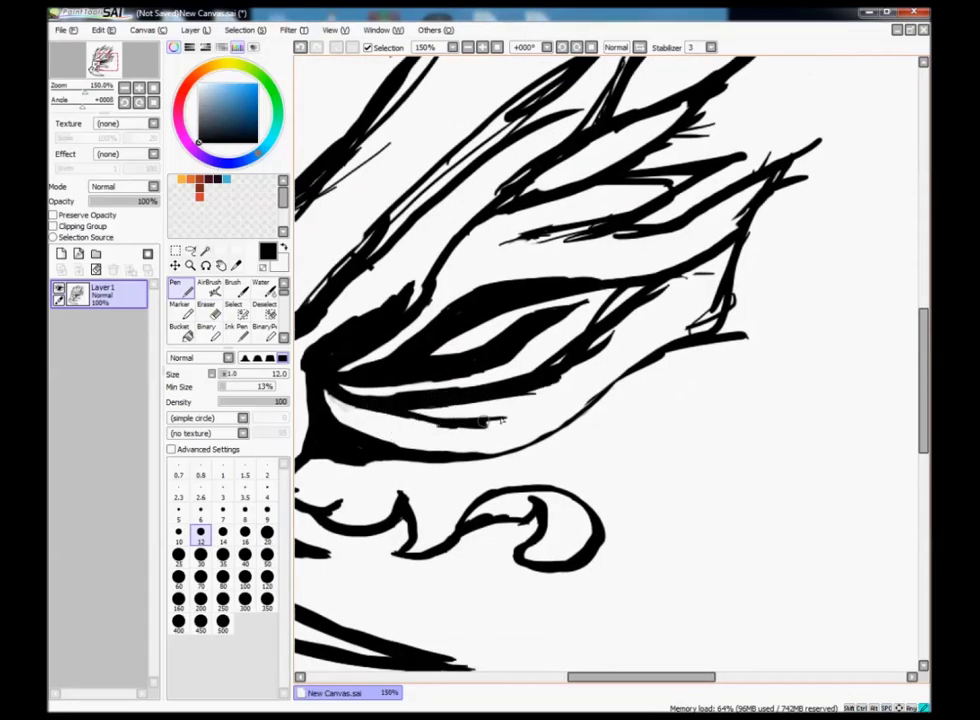
scroll(415, 420, up, 1)
scroll(573, 384, left, 1)
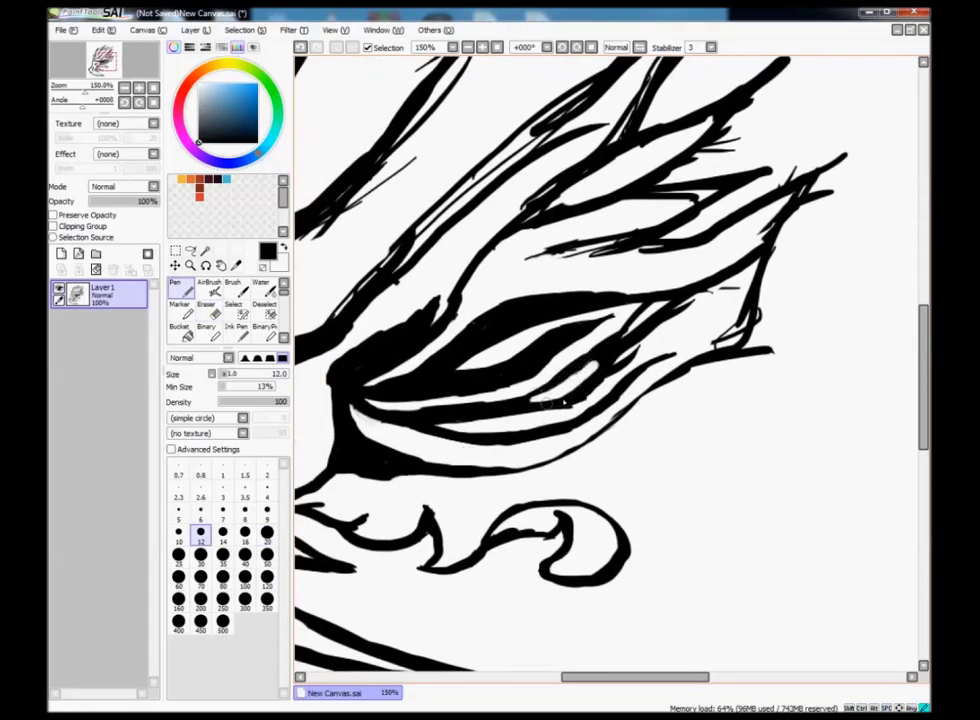
Clean up the lower mane lock's pointed tip and ink the curved strand directly above it
key(e)
scroll(608, 365, left, 2)
scroll(608, 365, down, 1)
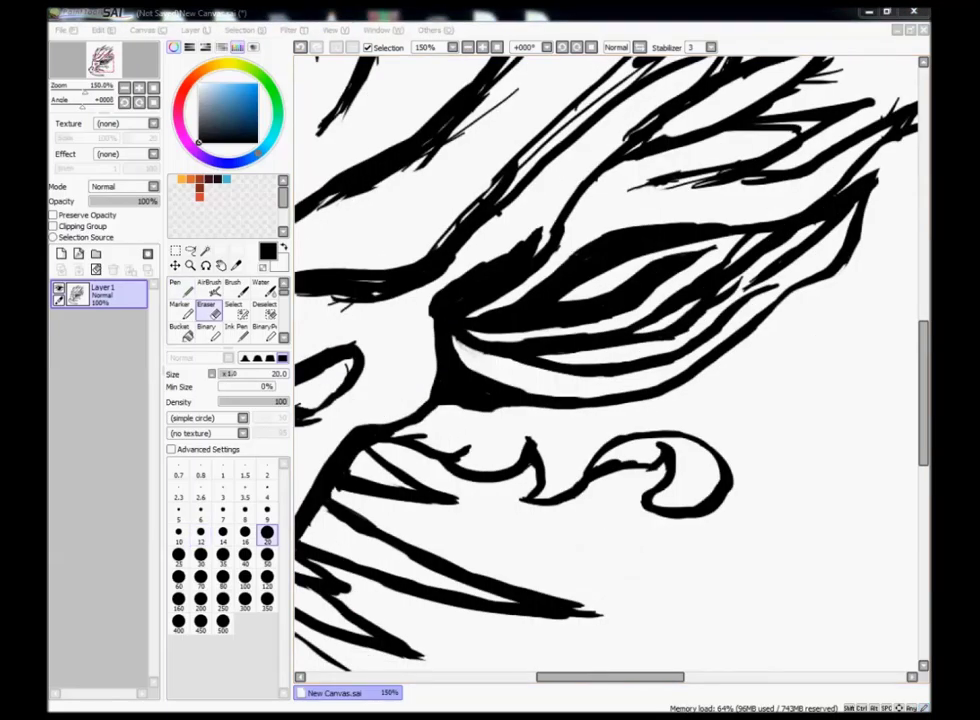
scroll(608, 365, up, 2)
scroll(608, 365, right, 1)
key(n)
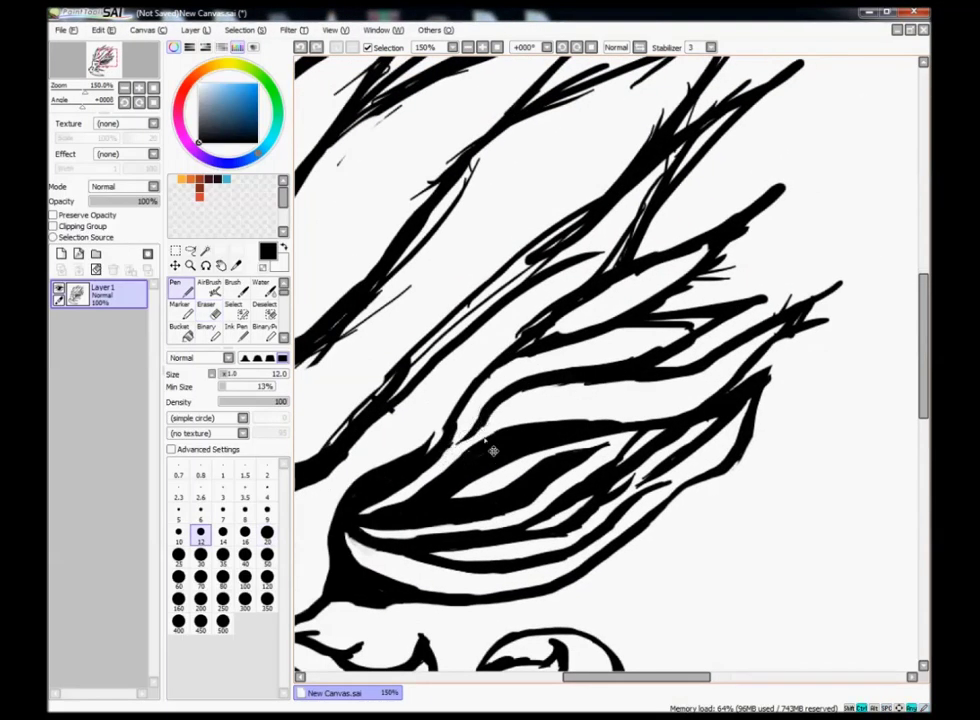
Fill the long diagonal mane strand above the brow solid black and add thin strands beneath it
scroll(520, 397, left, 2)
scroll(500, 405, down, 3)
scroll(470, 415, up, 1)
key(e)
scroll(457, 417, right, 3)
scroll(457, 417, up, 2)
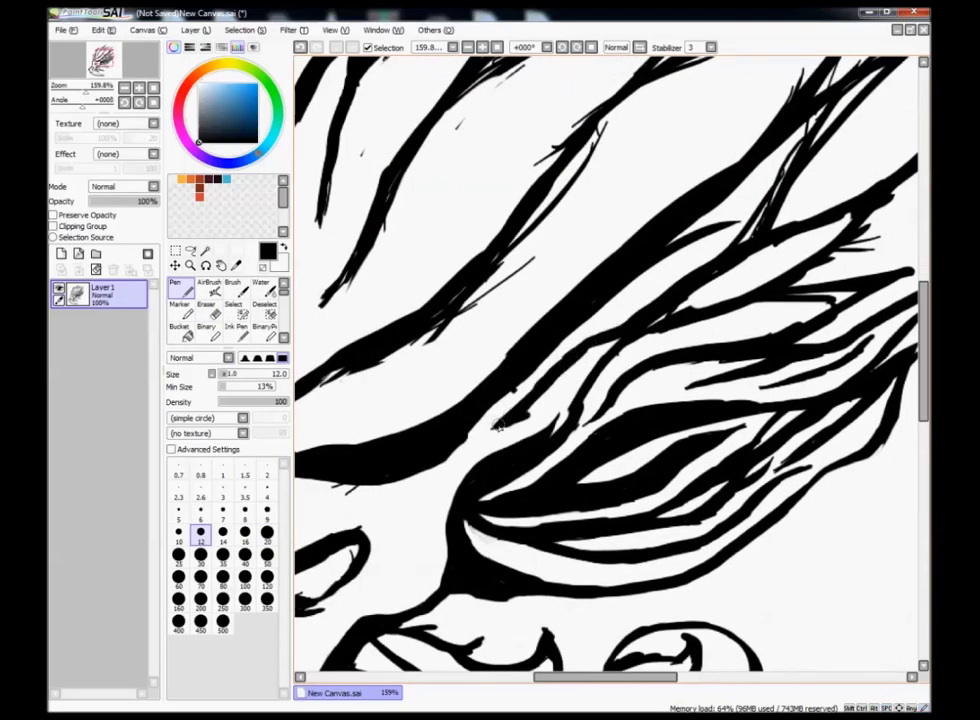
Erase rough lines at the outer ends of the right-hand mane strands and sharpen their tips
scroll(524, 395, right, 1)
scroll(524, 395, up, 1)
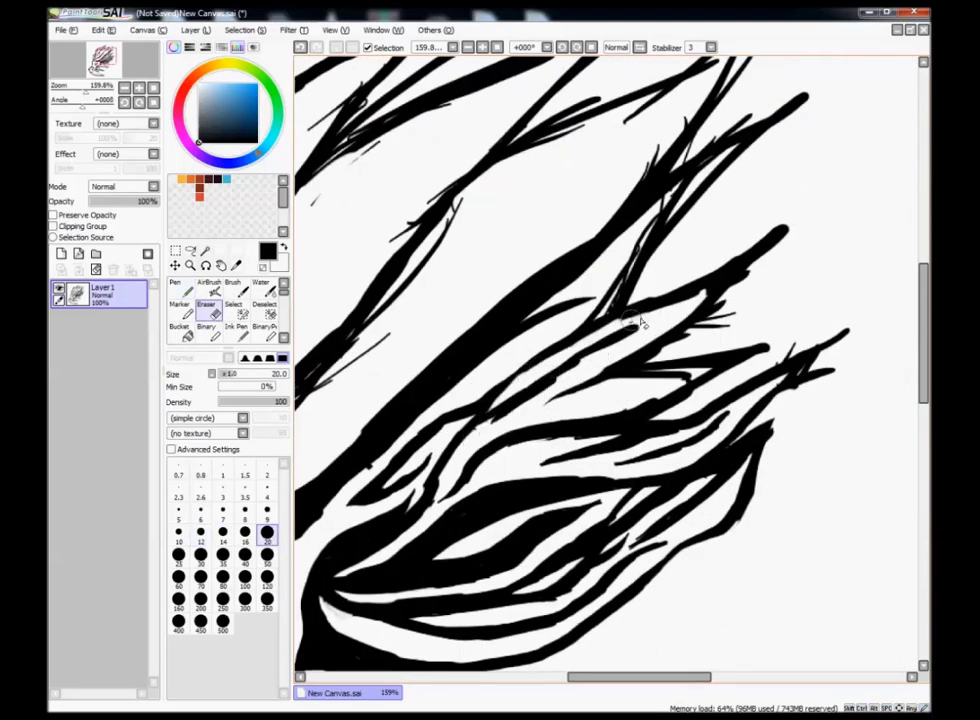
scroll(527, 400, right, 3)
scroll(600, 400, up, 1)
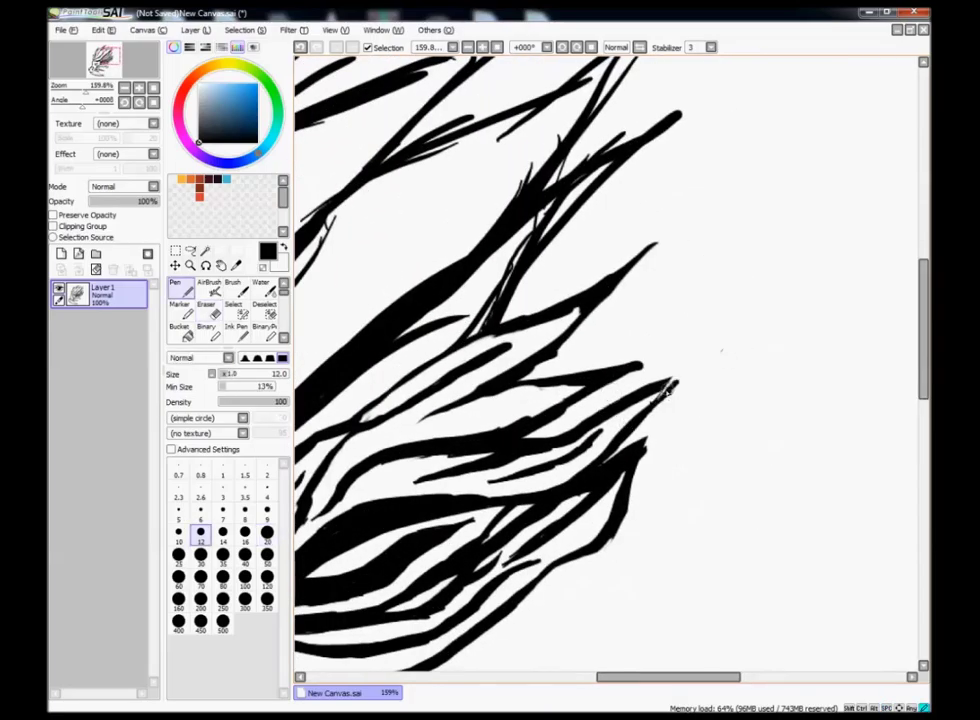
Erase rough edges along the outer mane strands and the strands of the lower mane lock
scroll(683, 401, up, 6)
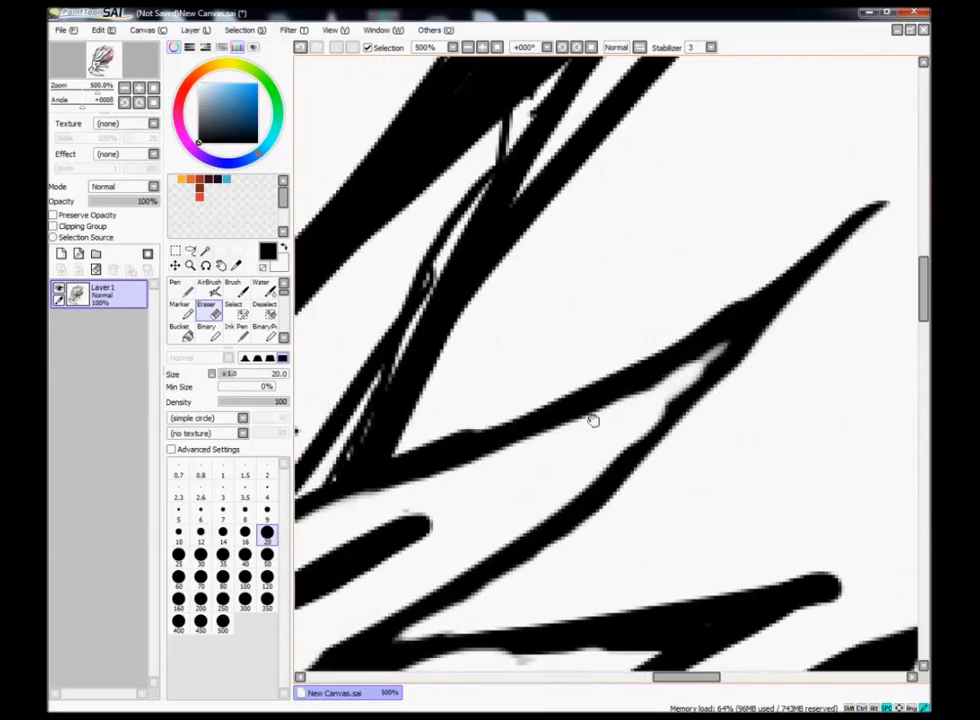
scroll(536, 252, down, 5)
scroll(472, 416, right, 3)
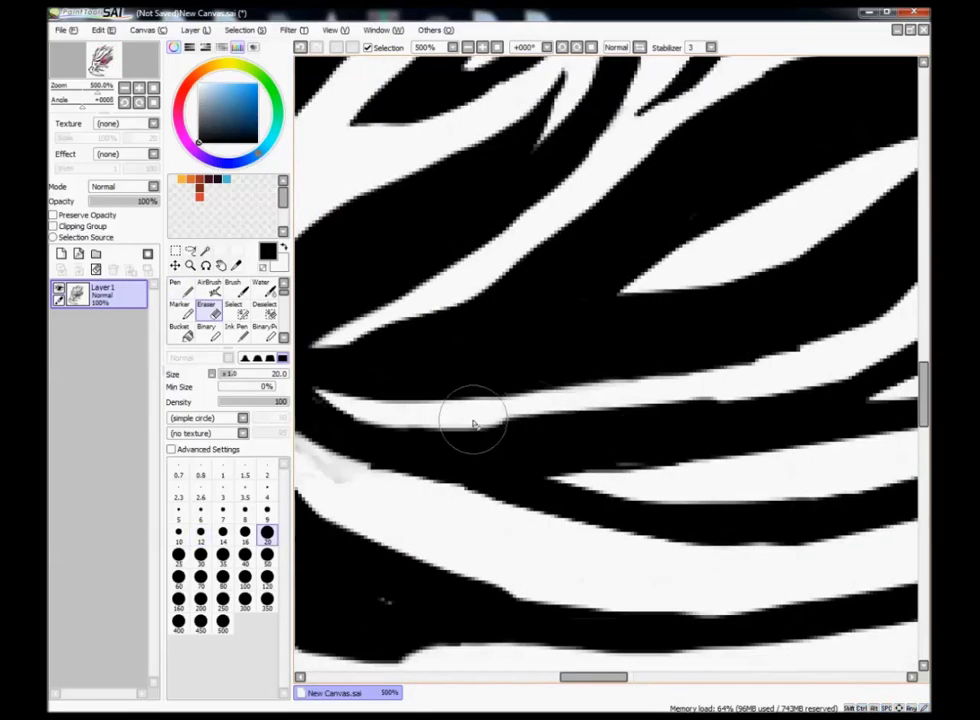
scroll(521, 466, down, 2)
scroll(621, 459, down, 3)
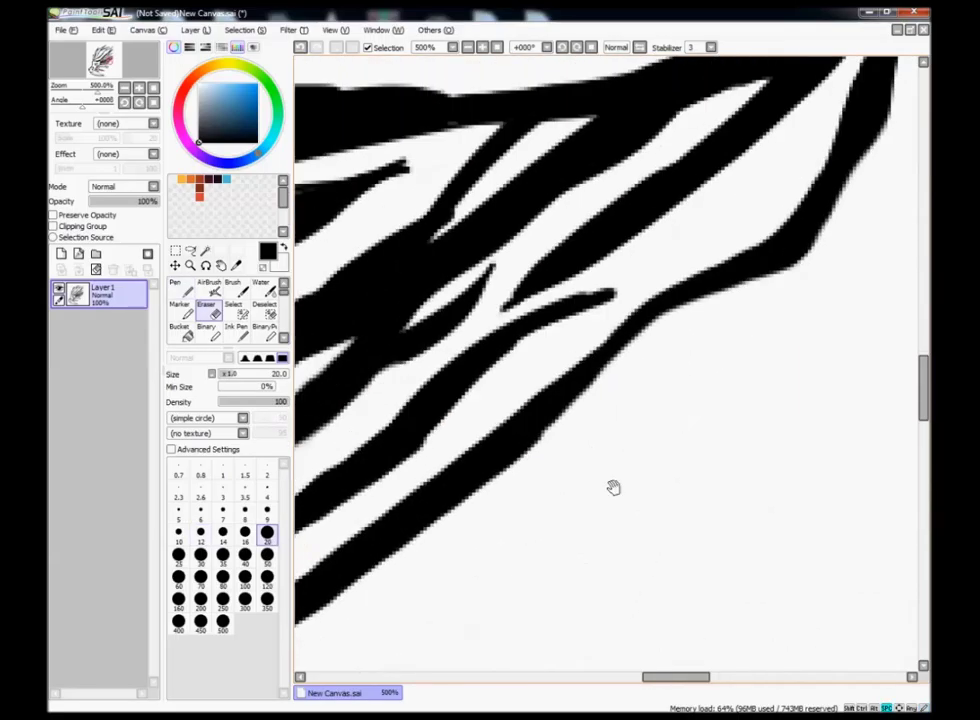
scroll(724, 383, up, 2)
scroll(578, 433, left, 3)
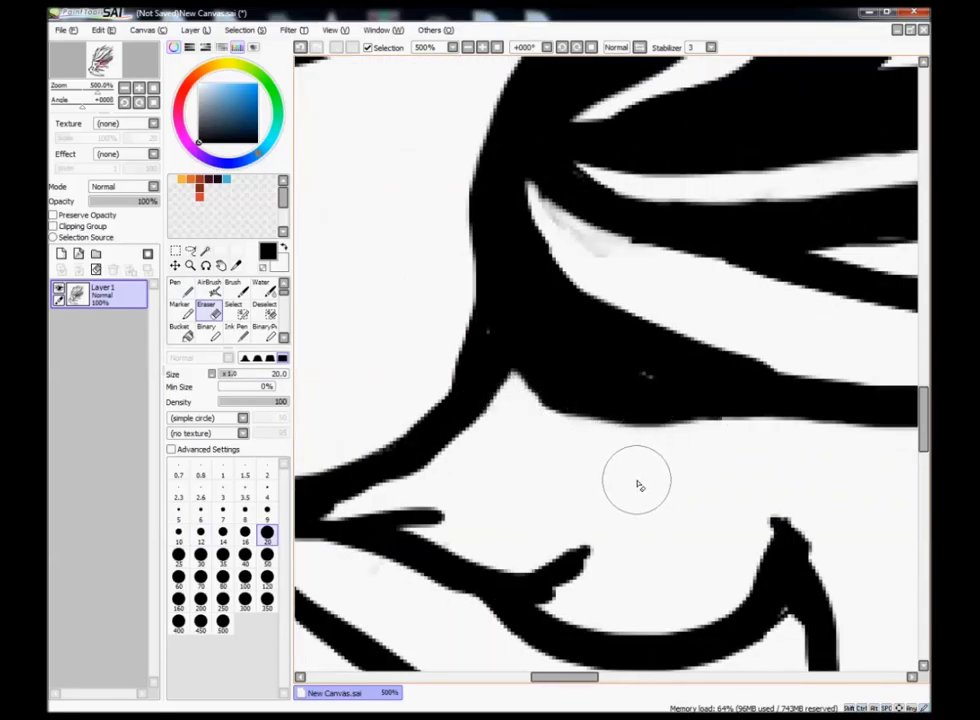
Fill the specks in the black base of the lower mane lock and clean the corners between the jaw spikes
key(n)
mouse_move(645, 486)
mouse_down()
mouse_move(647, 293)
mouse_move(622, 452)
mouse_up()
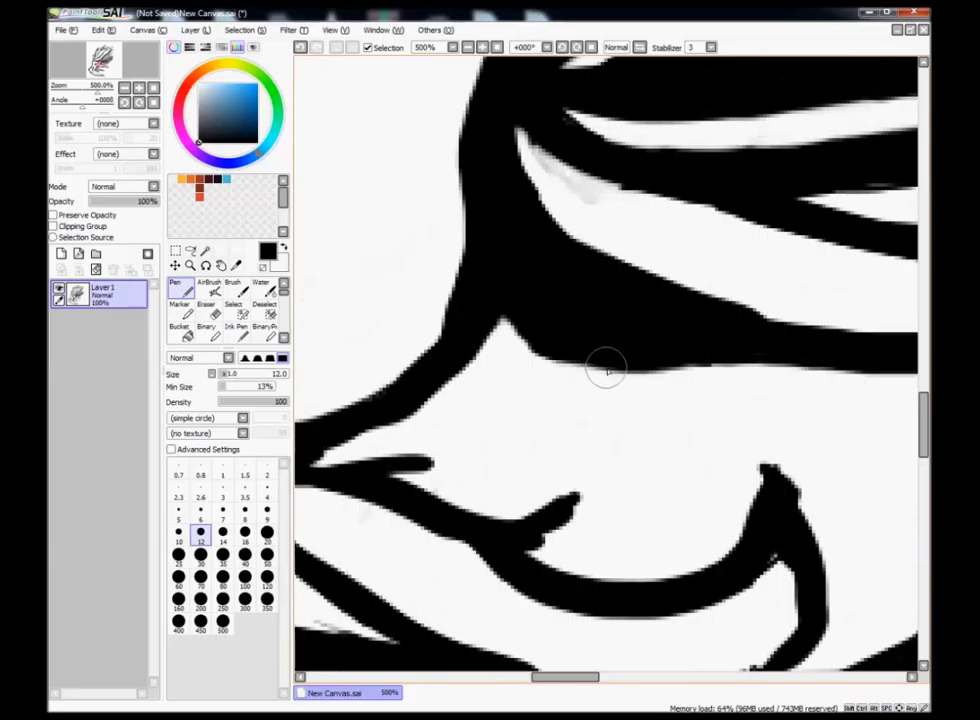
key(e)
scroll(516, 395, down, 2)
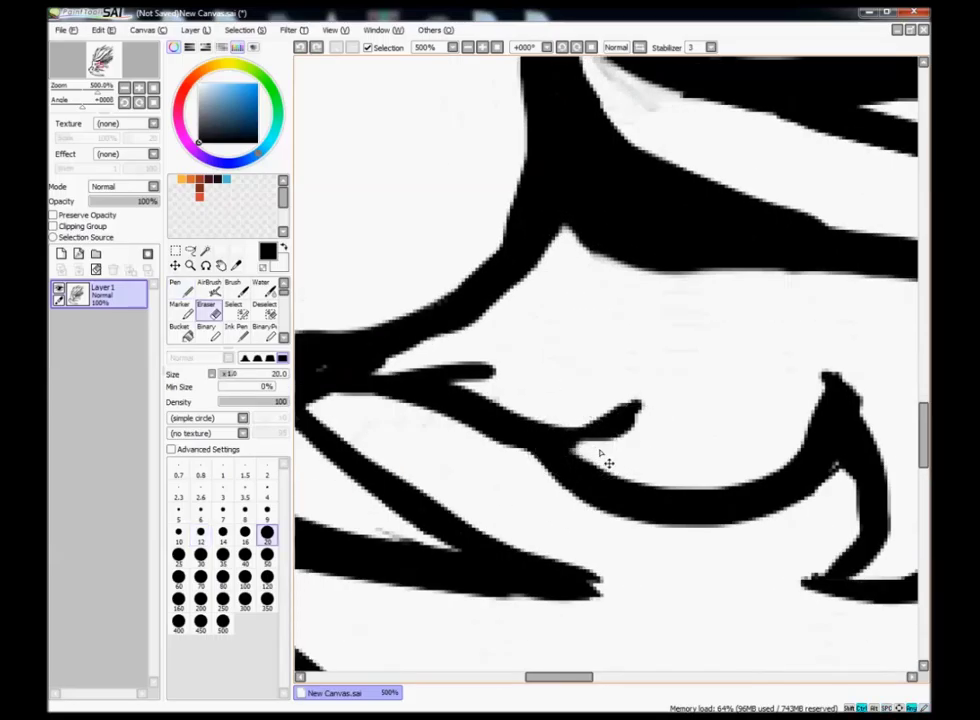
scroll(503, 405, down, 2)
scroll(477, 390, down, 3)
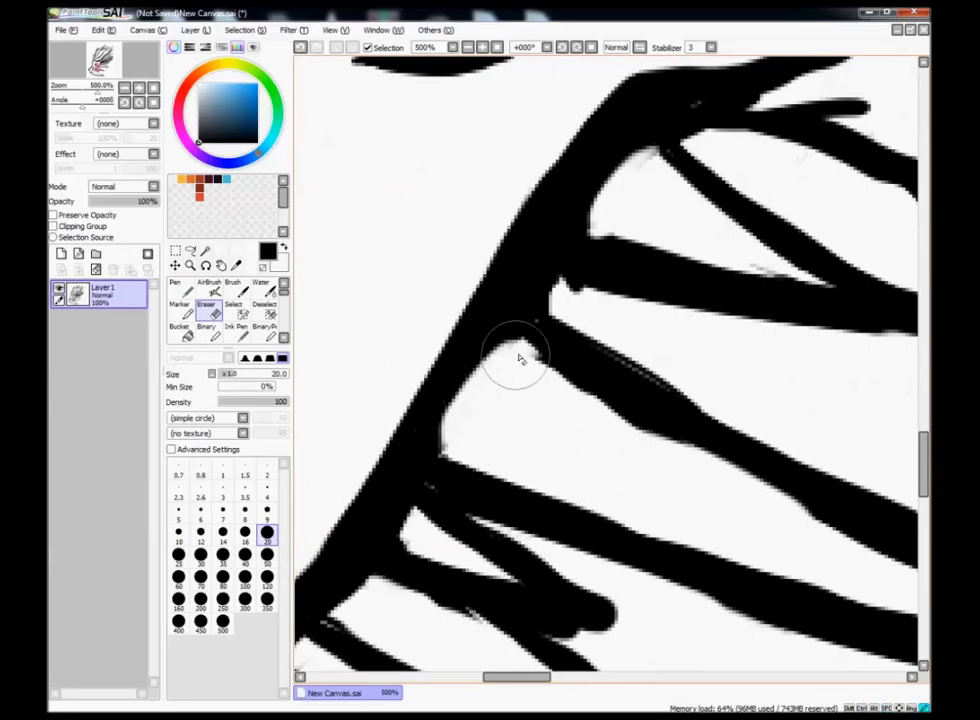
scroll(503, 405, down, 1)
Add a small branch beneath the long diagonal mane strand and clean the junctions of the thin strands below it
key(n)
scroll(495, 405, down, 2)
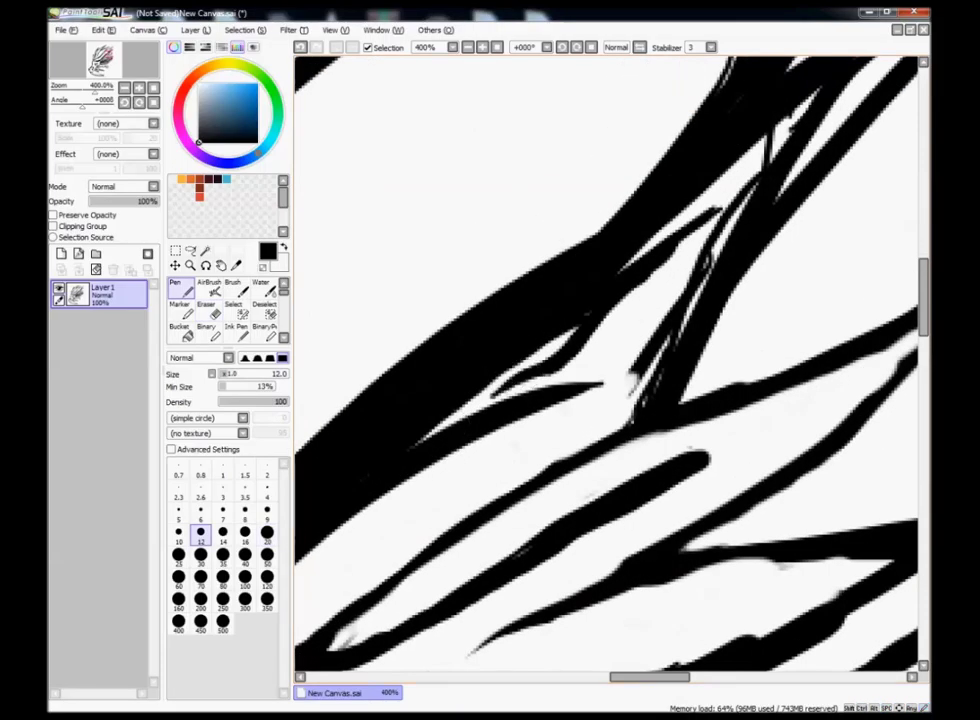
key(e)
scroll(531, 372, down, 2)
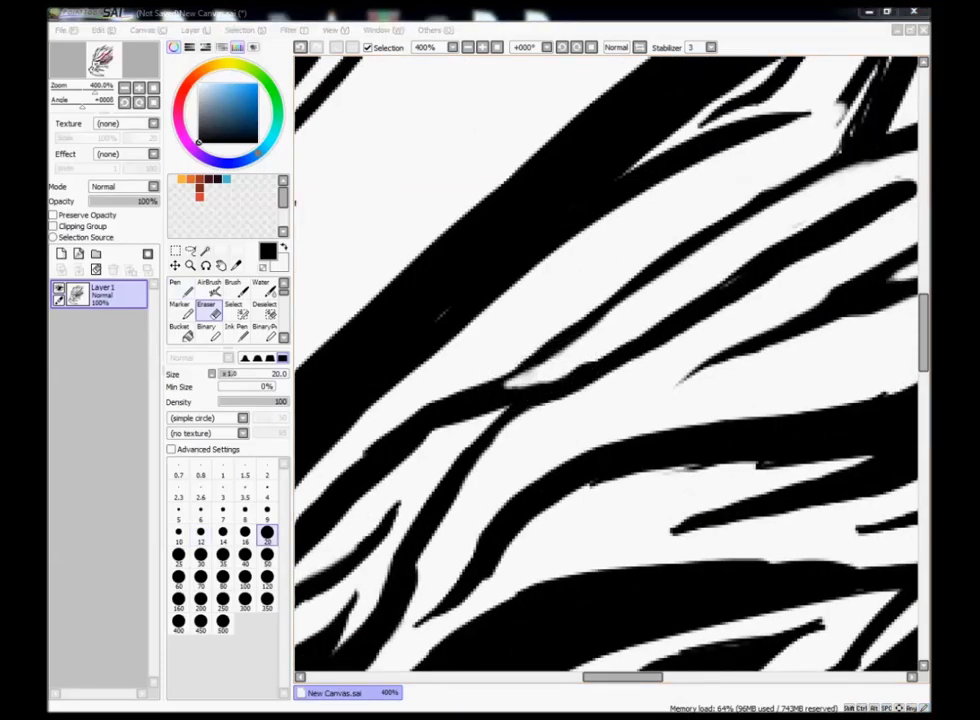
scroll(507, 372, down, 2)
scroll(376, 437, down, 2)
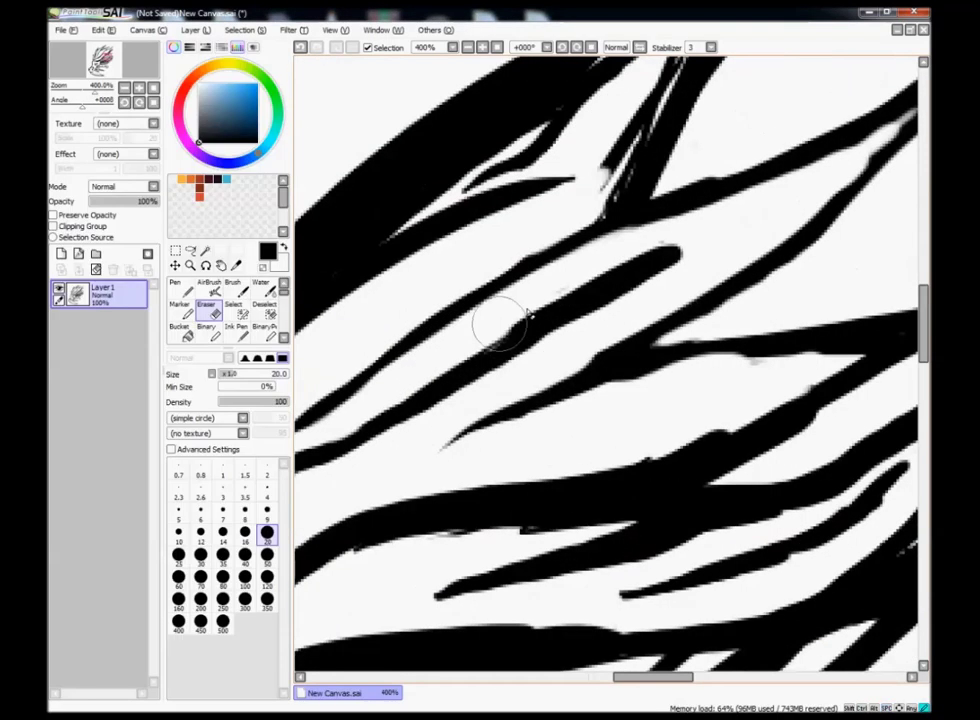
Ink a black wedge between the crossing right-hand mane strands, fill the gaps at their junction and sharpen the outer tip
scroll(553, 328, down, 2)
key(n)
mouse_move(553, 328)
mouse_down()
mouse_move(521, 397)
mouse_move(536, 350)
mouse_up()
scroll(540, 390, down, 3)
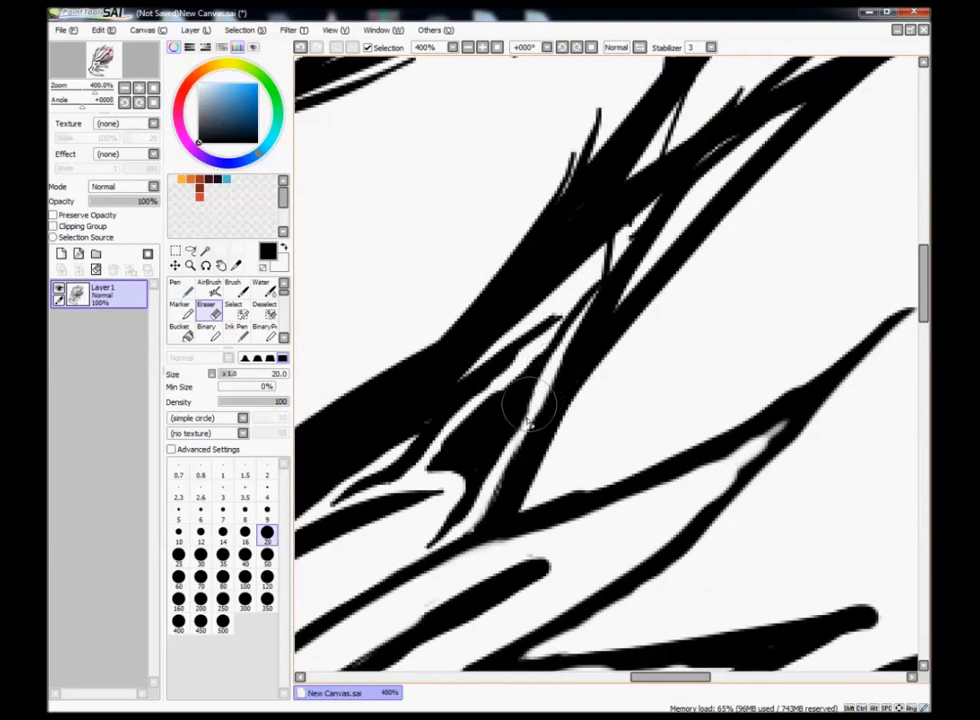
scroll(523, 393, up, 4)
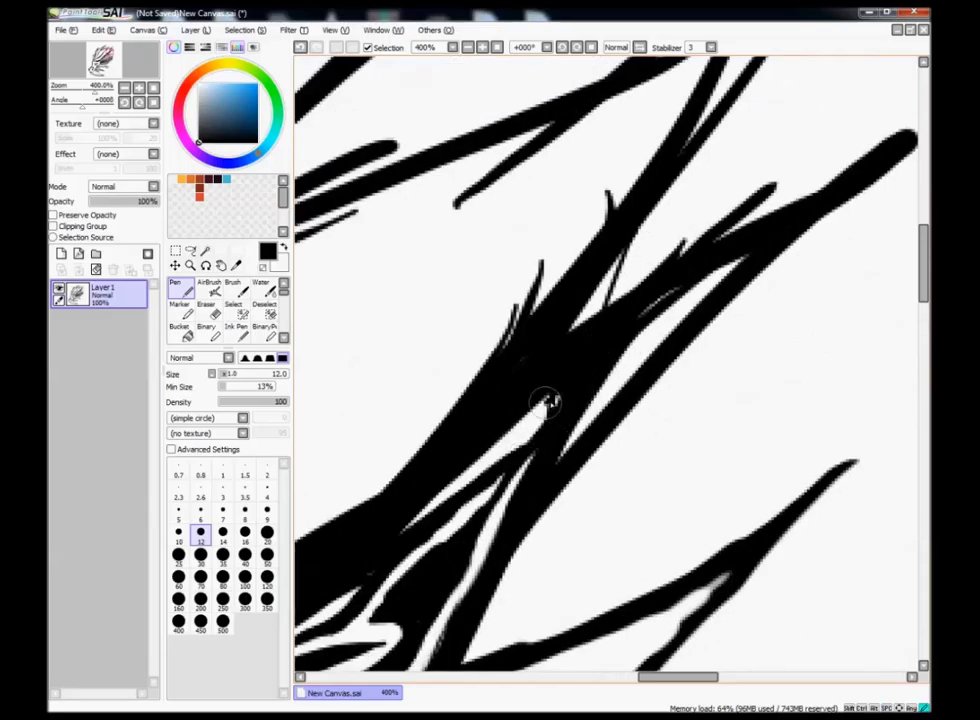
key(e)
scroll(678, 376, up, 1)
scroll(545, 291, down, 3)
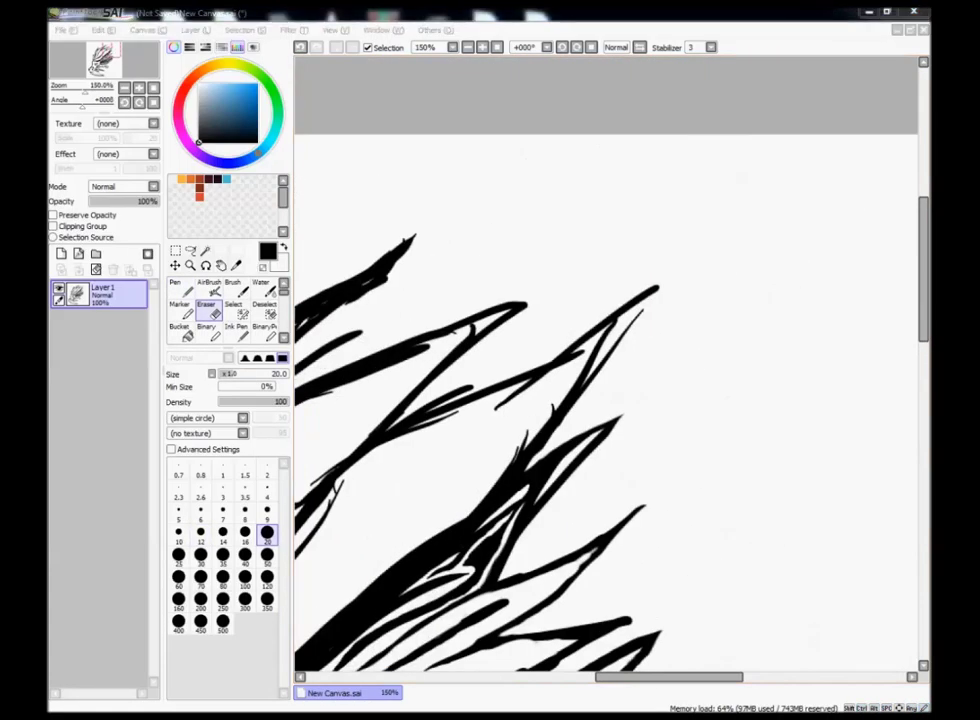
Erase stray lines around the upper strands of the brow lock
scroll(521, 414, up, 4)
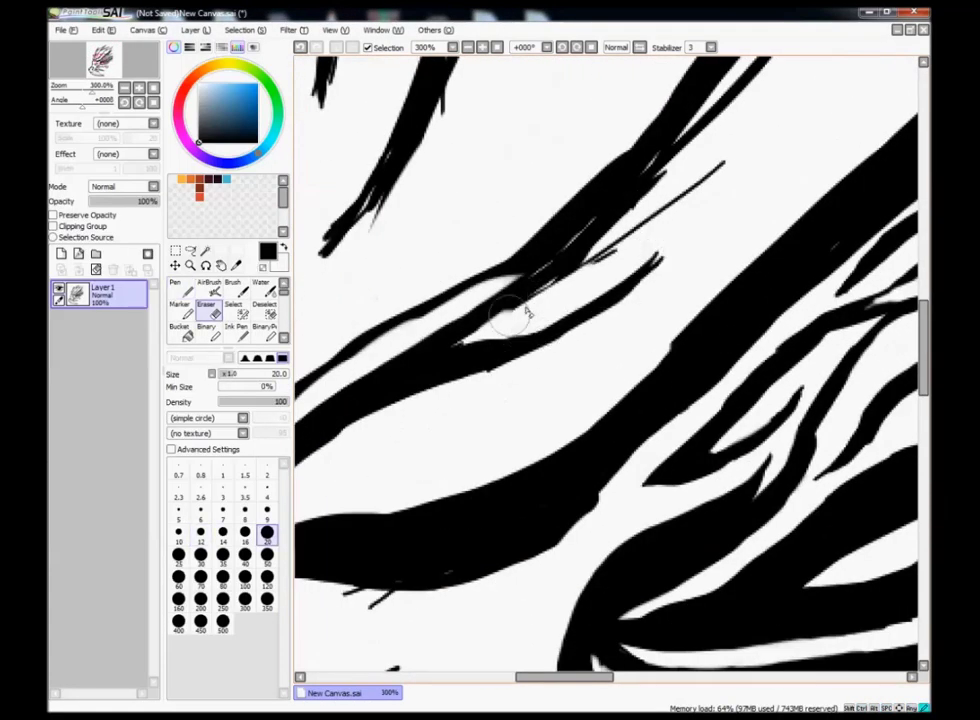
scroll(540, 300, right, 2)
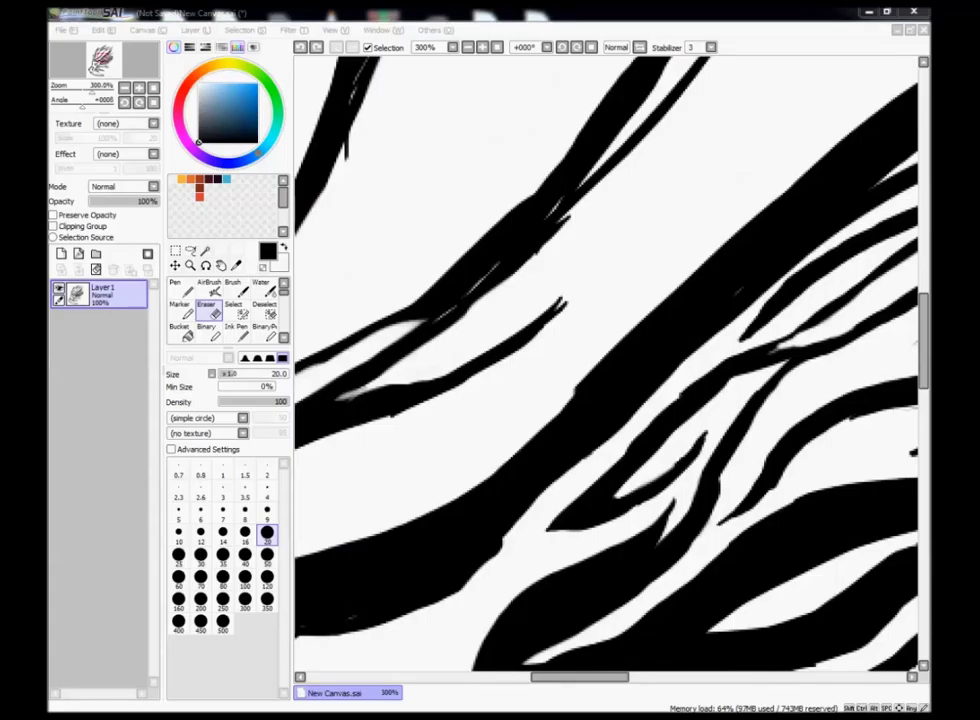
scroll(586, 365, right, 2)
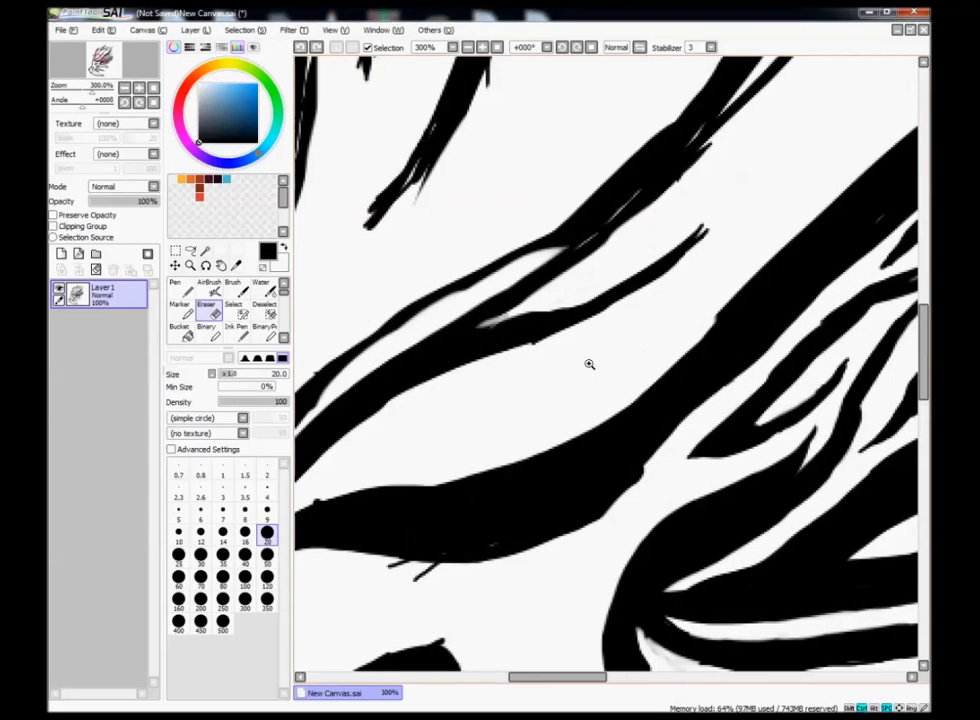
Draw tapered inner strands inside the brow lock and extend its upper strands toward the outer mane
key(n)
scroll(523, 431, up, 1)
scroll(523, 431, down, 2)
scroll(470, 300, down, 2)
drag(466, 290, 478, 302)
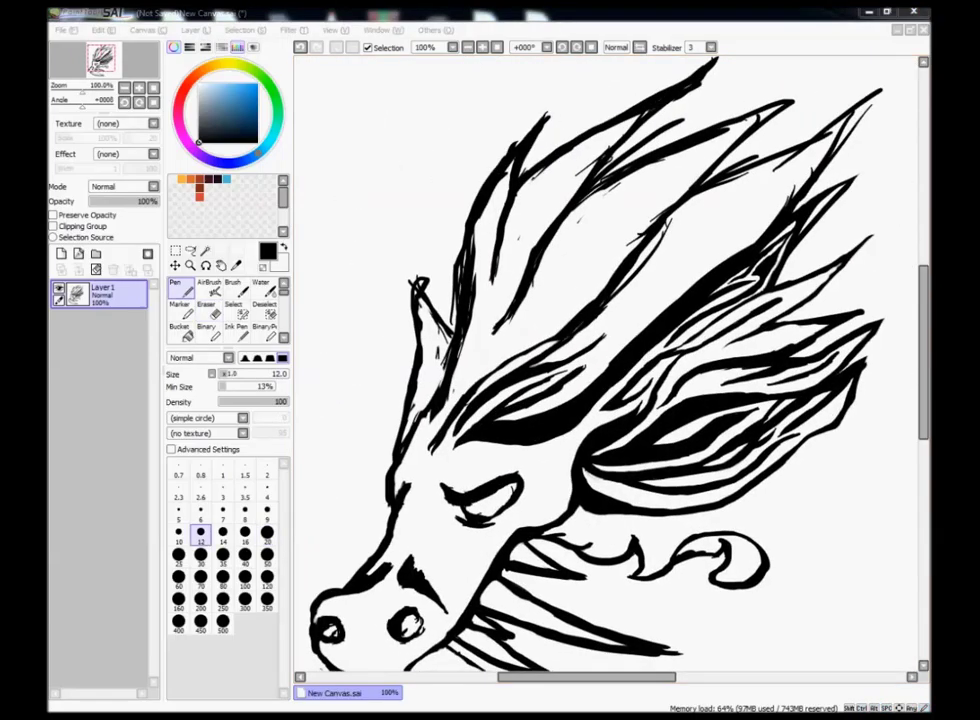
scroll(548, 424, up, 2)
drag(650, 375, 560, 430)
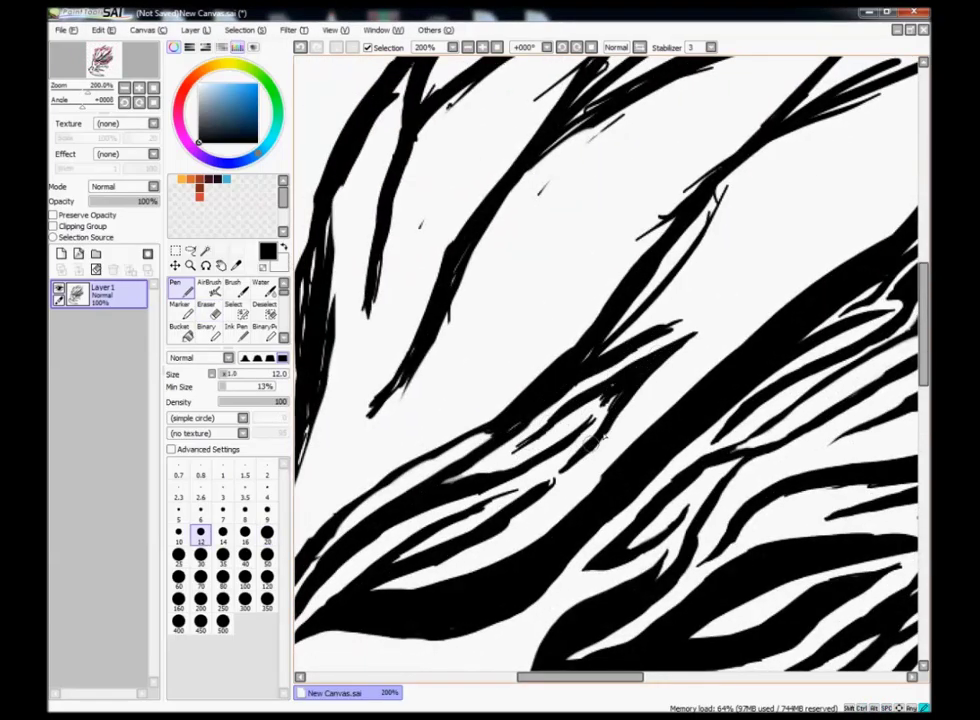
drag(775, 268, 590, 365)
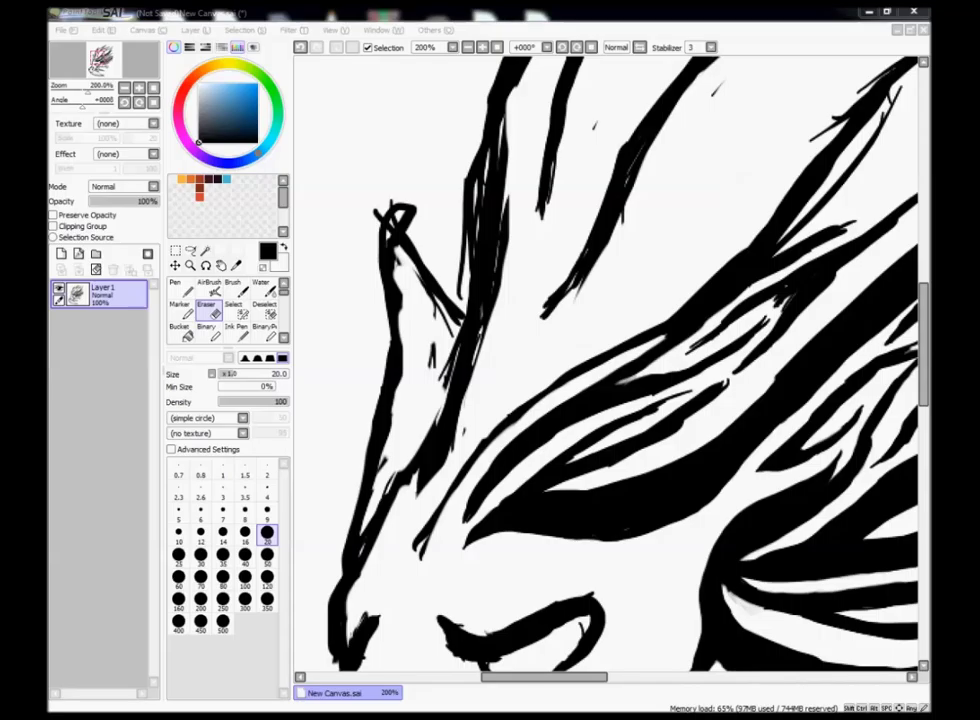
Erase rough edges of the brow lock's inner strands so they taper cleanly
key(minus)
key(minus)
key(minus)
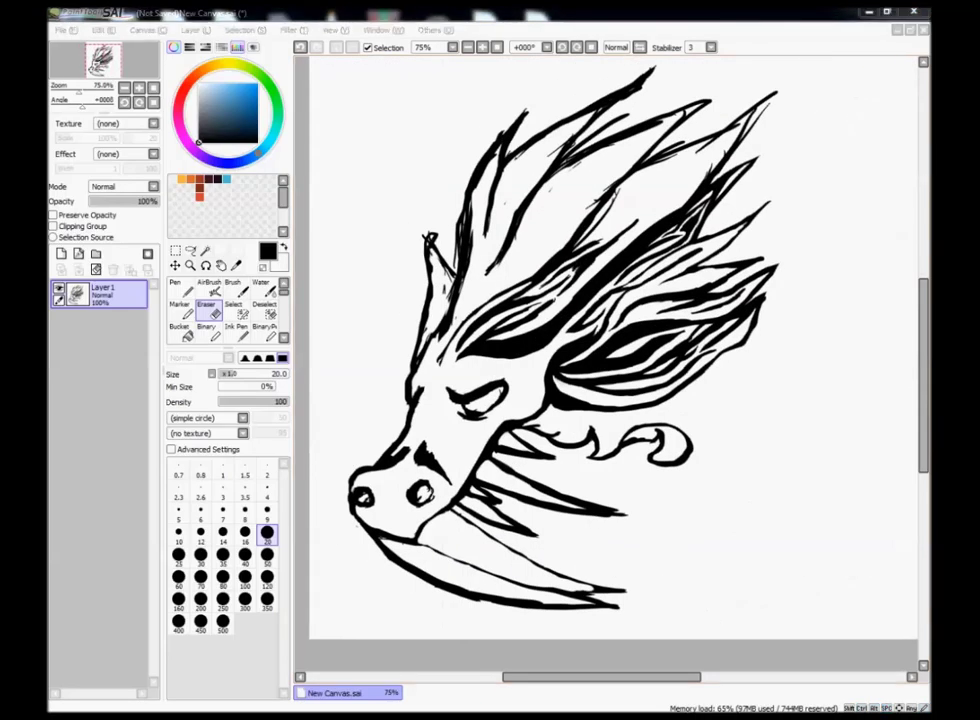
key(plus)
key(plus)
key(plus)
key(plus)
key(plus)
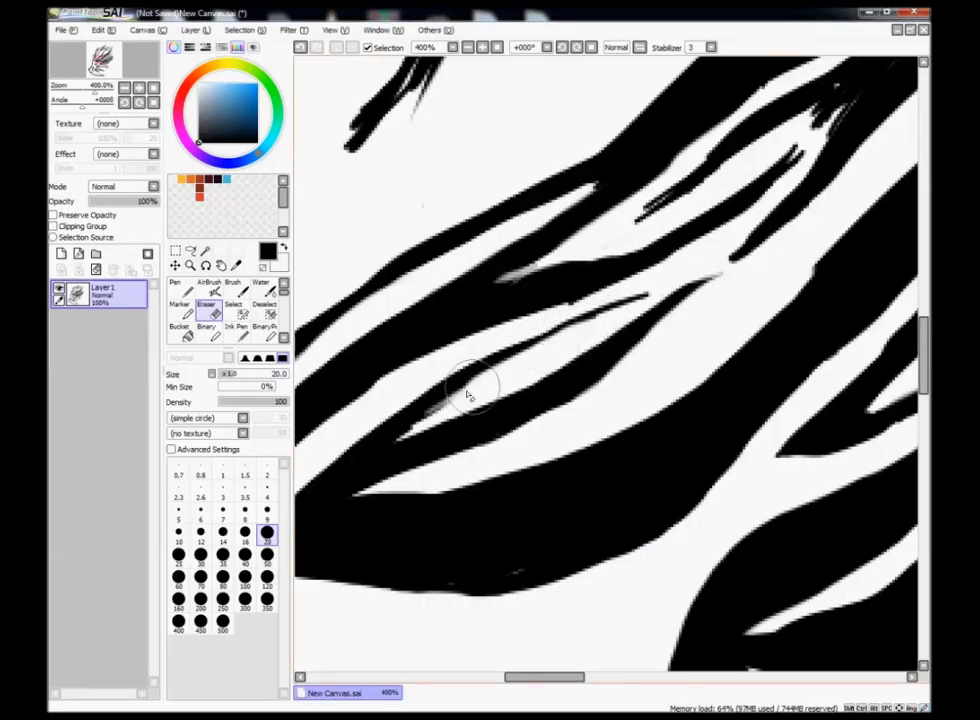
Fill the upper end of the brow lock solid black and extend it alongside the long diagonal mane strand
key(n)
key(minus)
key(minus)
key(minus)
key(minus)
key(plus)
key(plus)
key(plus)
key(plus)
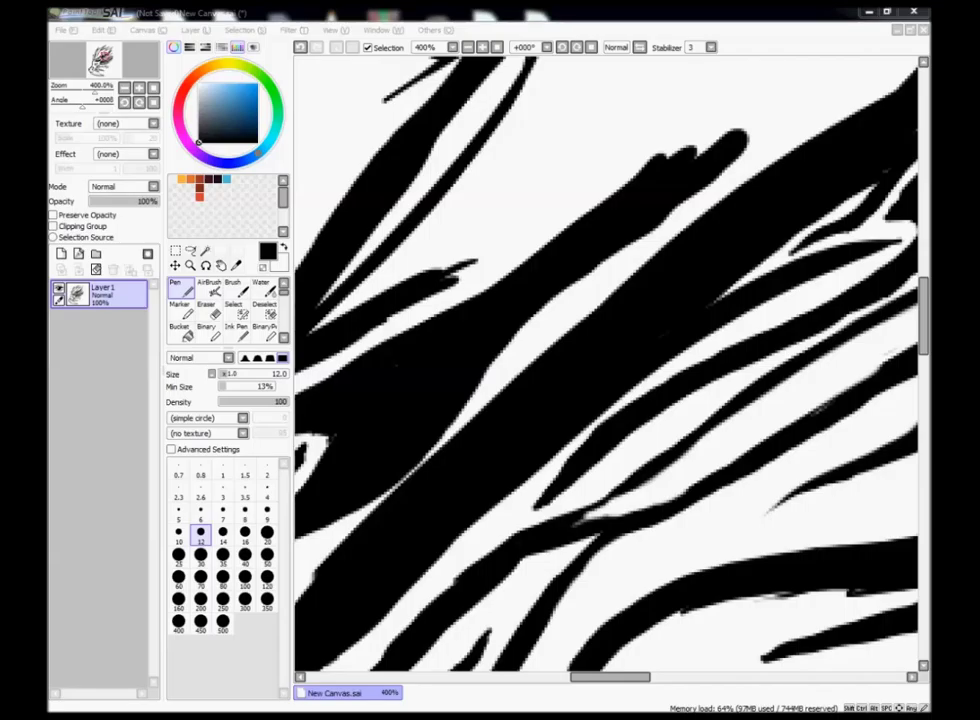
Smooth the edges of the thin curved strands and their junction between the diagonal strand and the lower mane lock
key(e)
scroll(534, 280, up, 1)
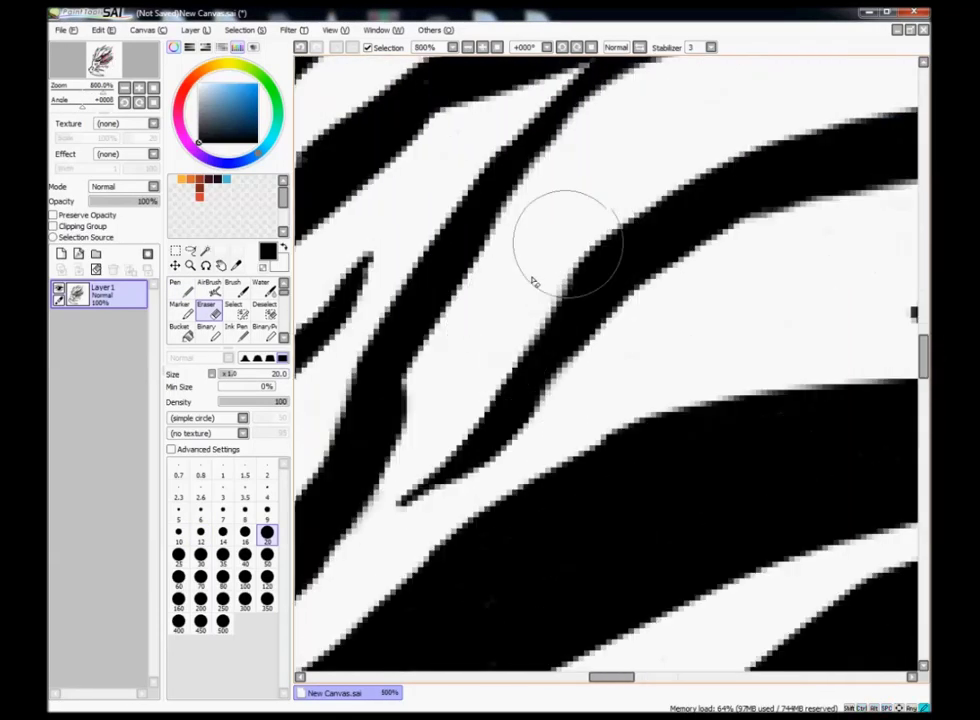
mouse_move(543, 461)
mouse_down()
mouse_move(531, 333)
mouse_move(693, 400)
mouse_up()
key(n)
scroll(547, 350, up, 1)
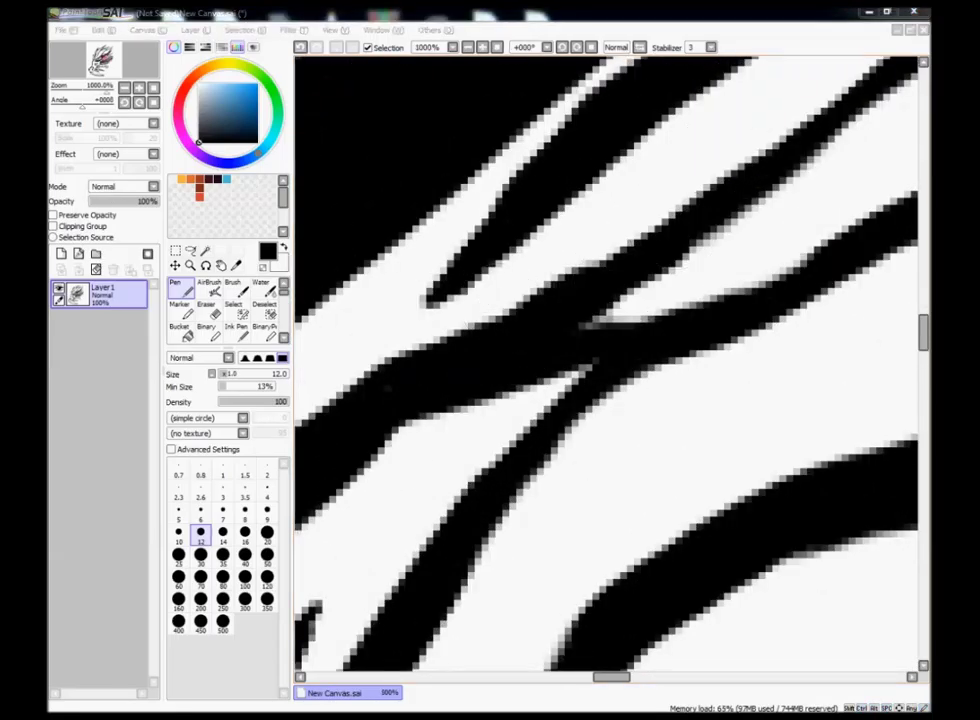
key(e)
Erase the stray lines in and around the nostril nearest the cheek, leaving a clean ring
scroll(700, 295, down, 8)
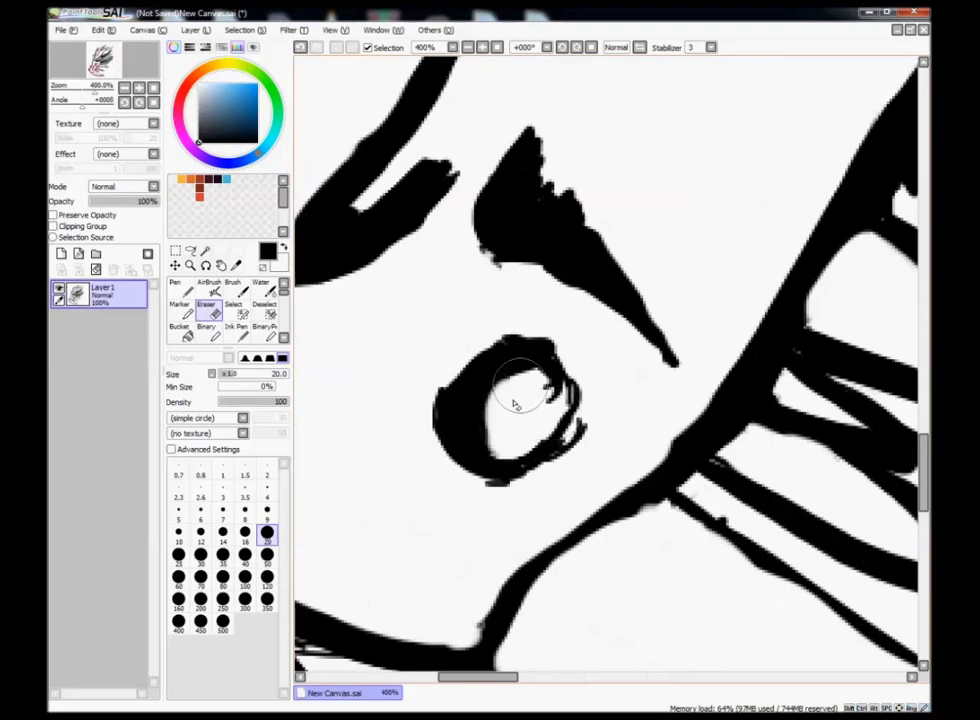
drag(514, 400, 580, 424)
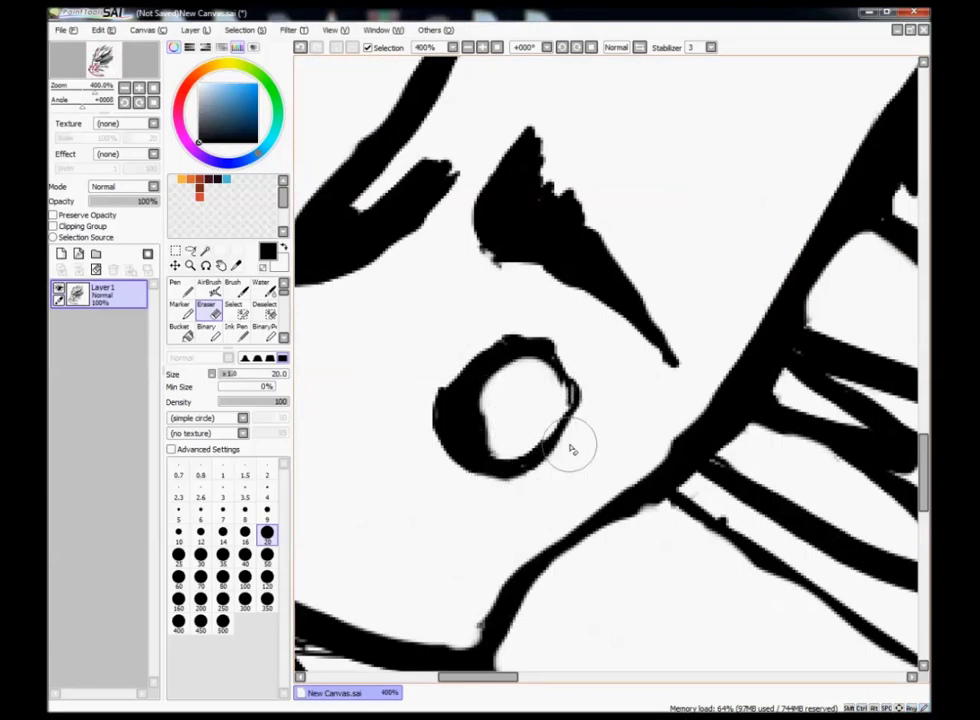
key(n)
key(e)
mouse_move(447, 402)
mouse_down()
mouse_move(518, 453)
mouse_move(503, 405)
mouse_up()
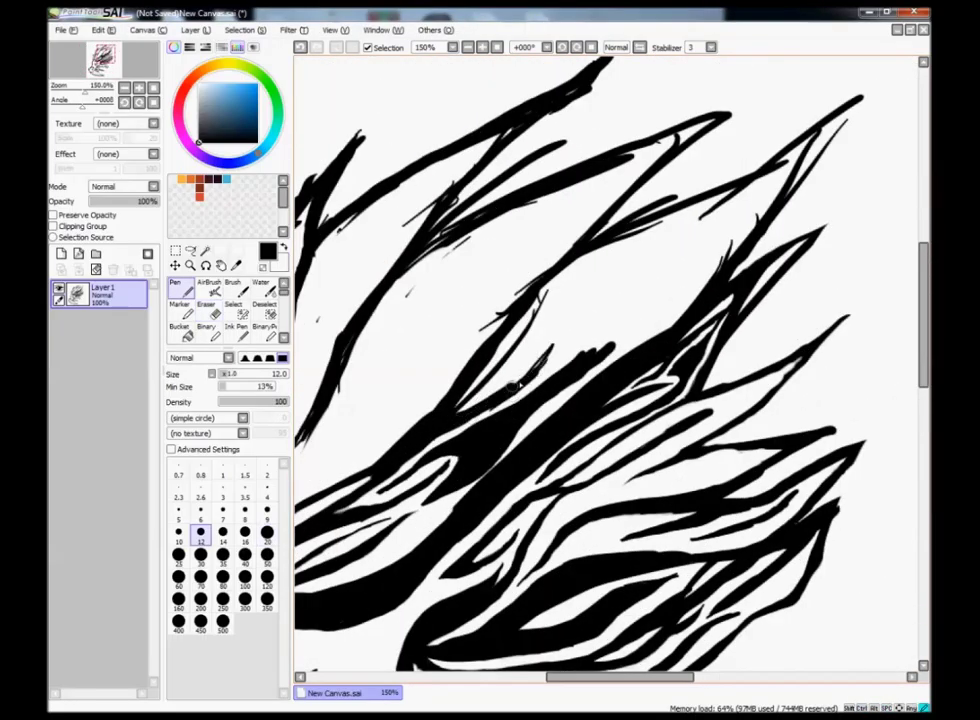
Draw bold flowing strands with black fills in the upper mane lock above the long diagonal strand
mouse_move(386, 298)
mouse_down()
mouse_move(470, 215)
mouse_move(550, 180)
mouse_up()
drag(421, 285, 532, 205)
drag(456, 261, 541, 189)
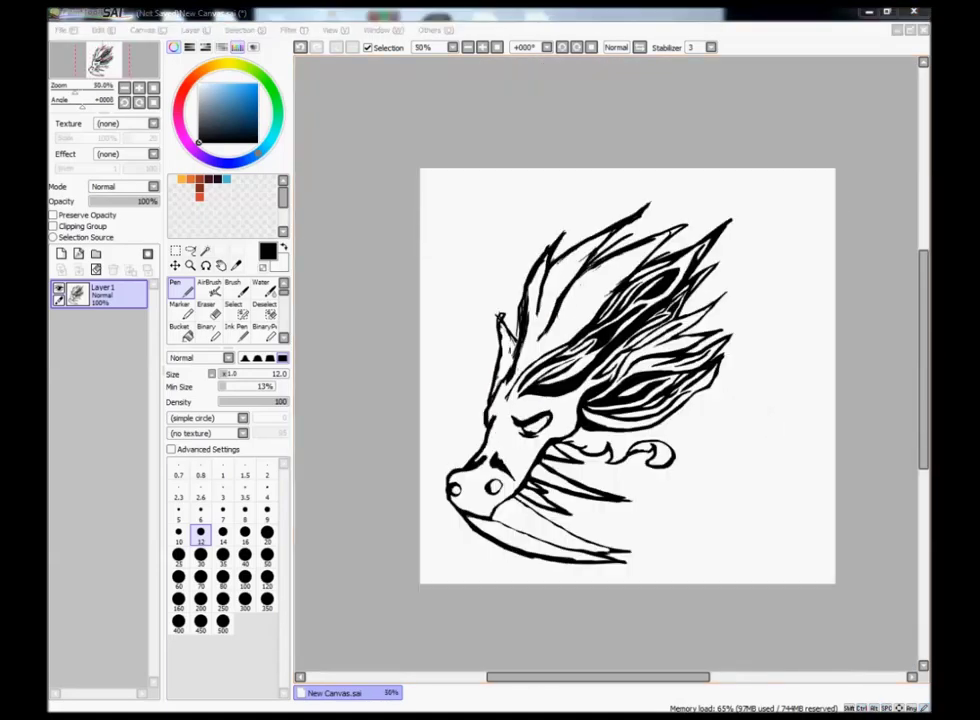
Clean up the line at the horn's base and draw a branching strand above the brow lock
scroll(610, 365, up, 3)
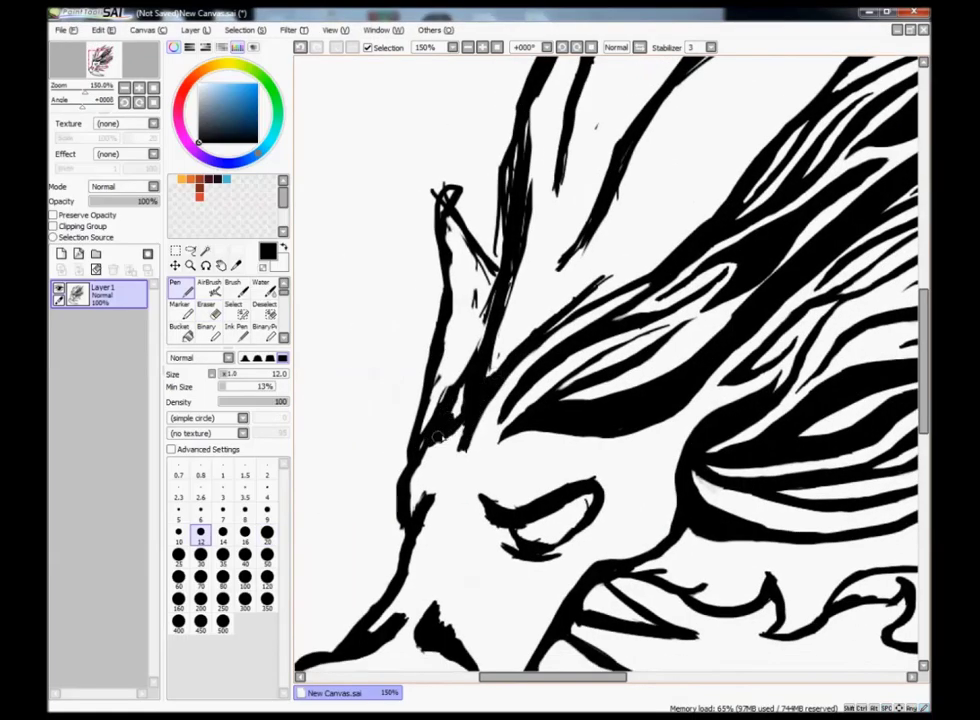
scroll(459, 372, up, 2)
scroll(459, 372, down, 2)
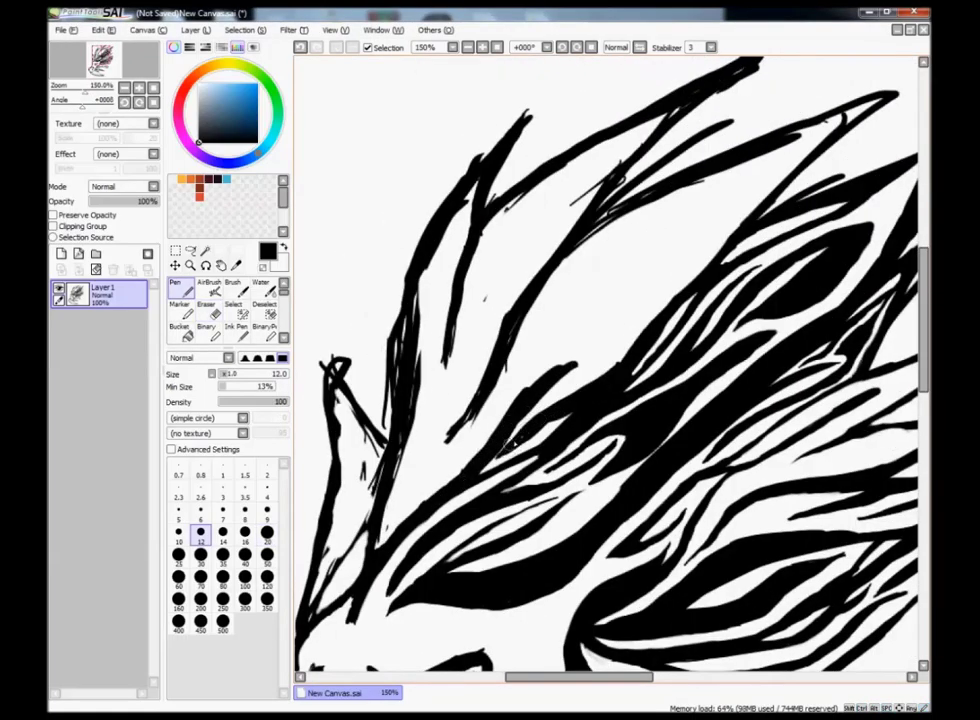
scroll(492, 379, up, 4)
scroll(492, 379, down, 4)
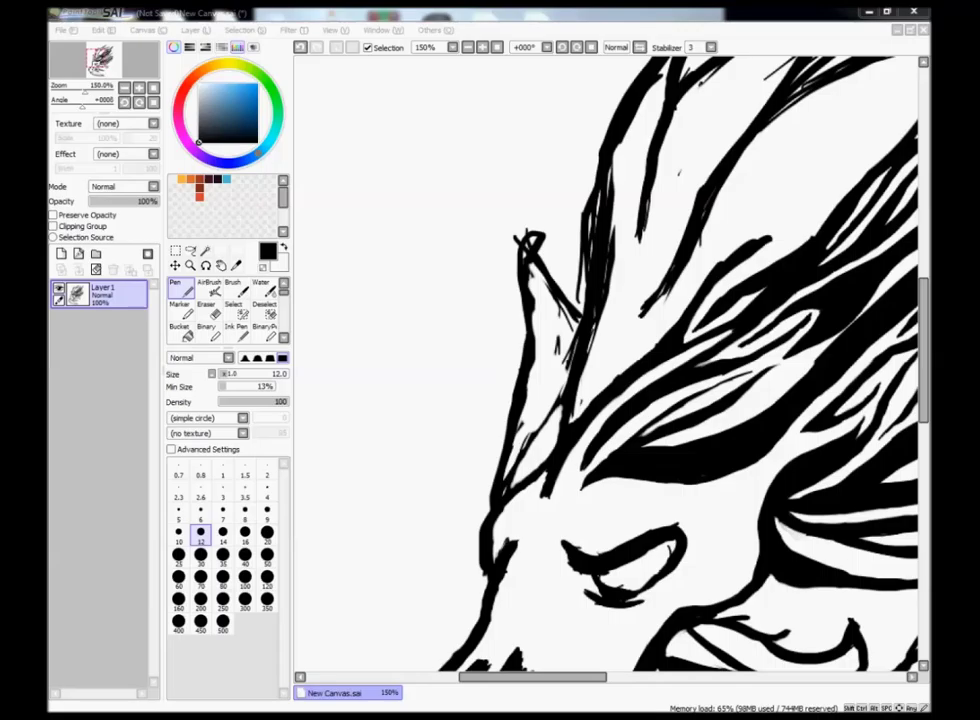
Fill and sharpen the strand above the brow lock and draw a long curved strand beneath the next upper mane lock
scroll(610, 365, up, 2)
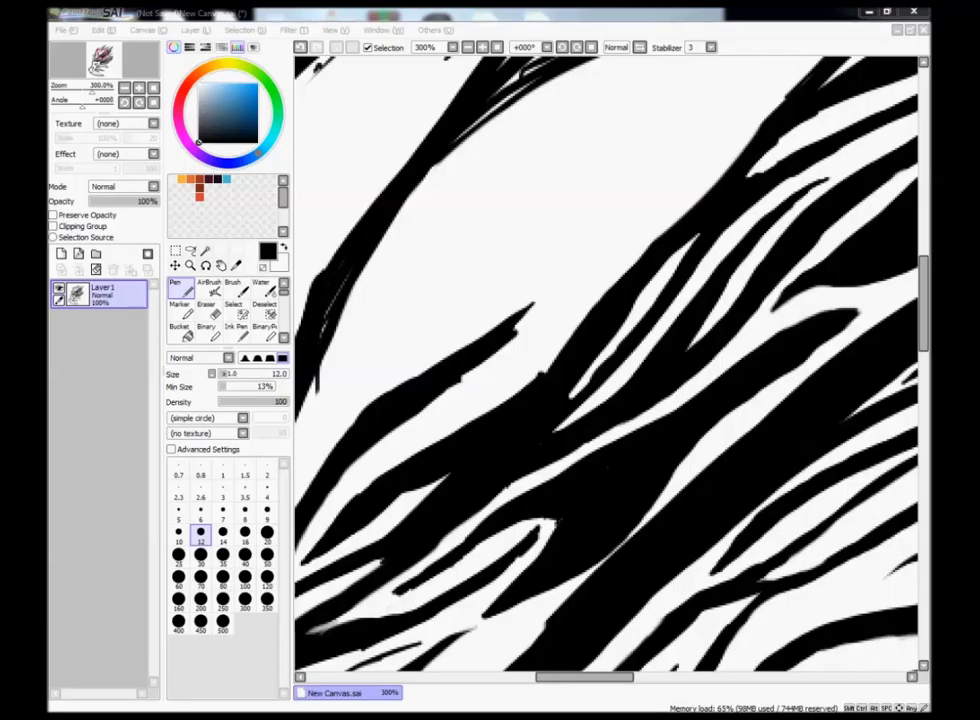
scroll(415, 199, down, 1)
drag(428, 148, 528, 105)
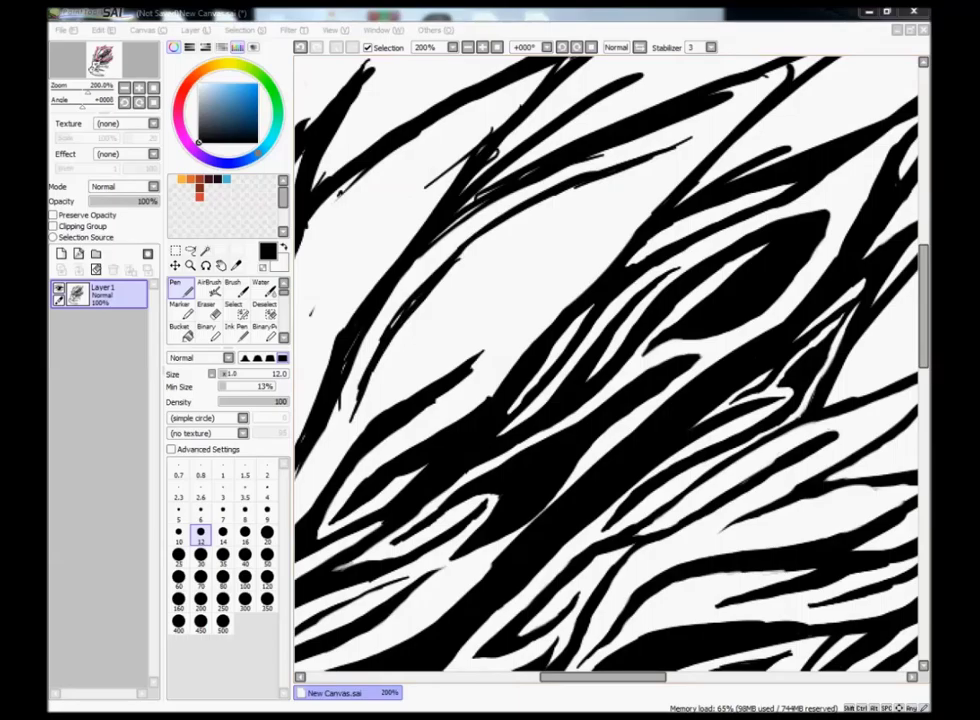
Save the drawing as Skulusion.png
key(ctrl+s)
text(Skulusion.png)
key(Return)
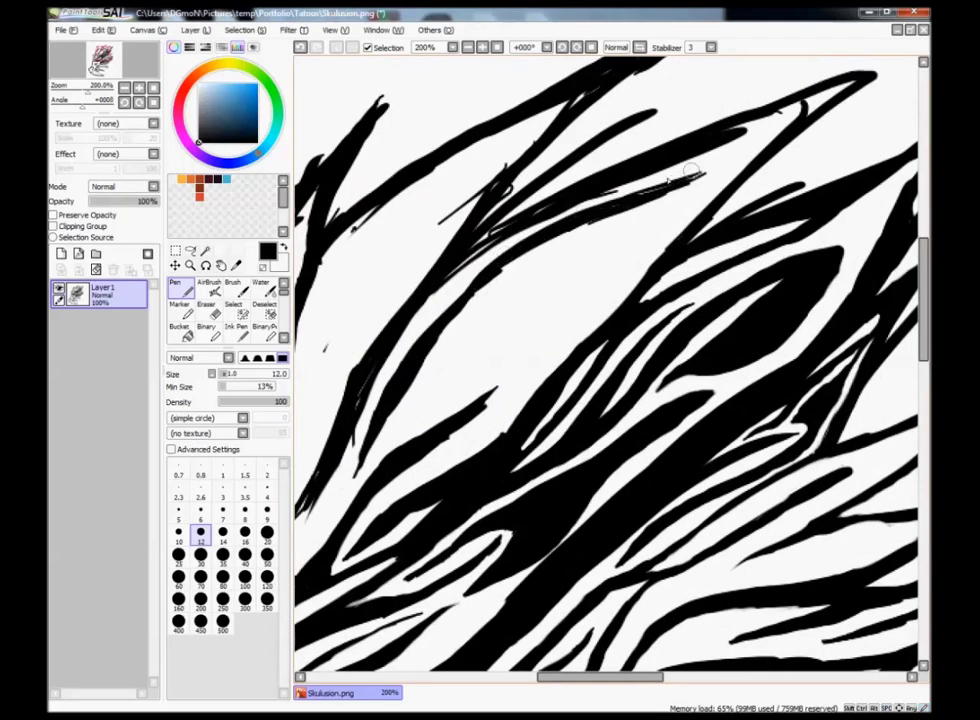
key(ctrl+s)
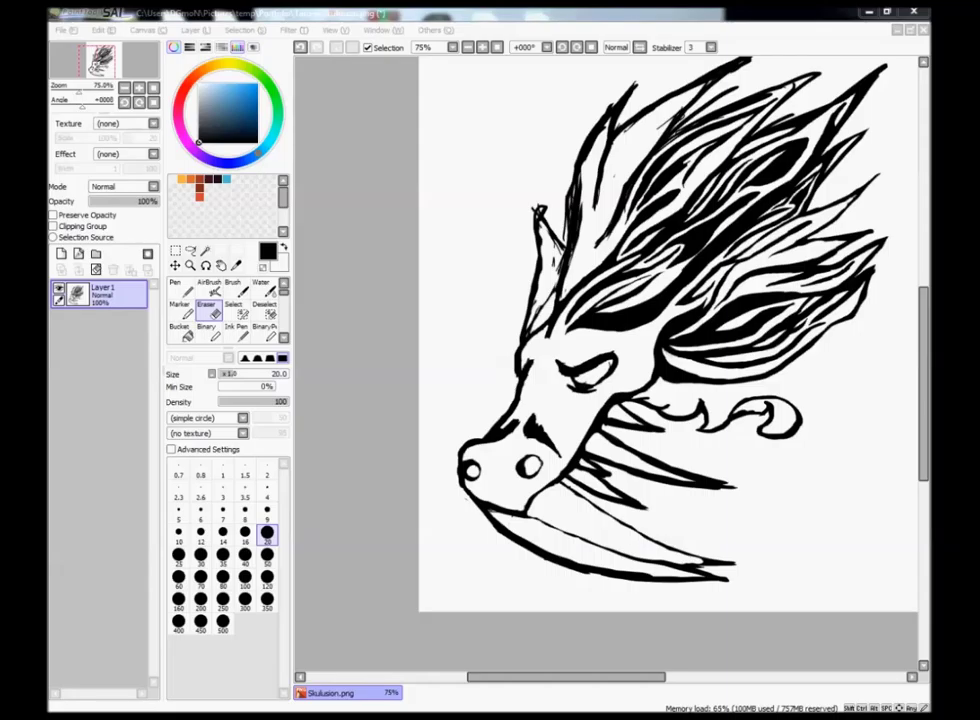
Refine the upper mane strands with the eraser and pen, filling their gaps and sharpening the lock tips in solid black
scroll(361, 355, up, 3)
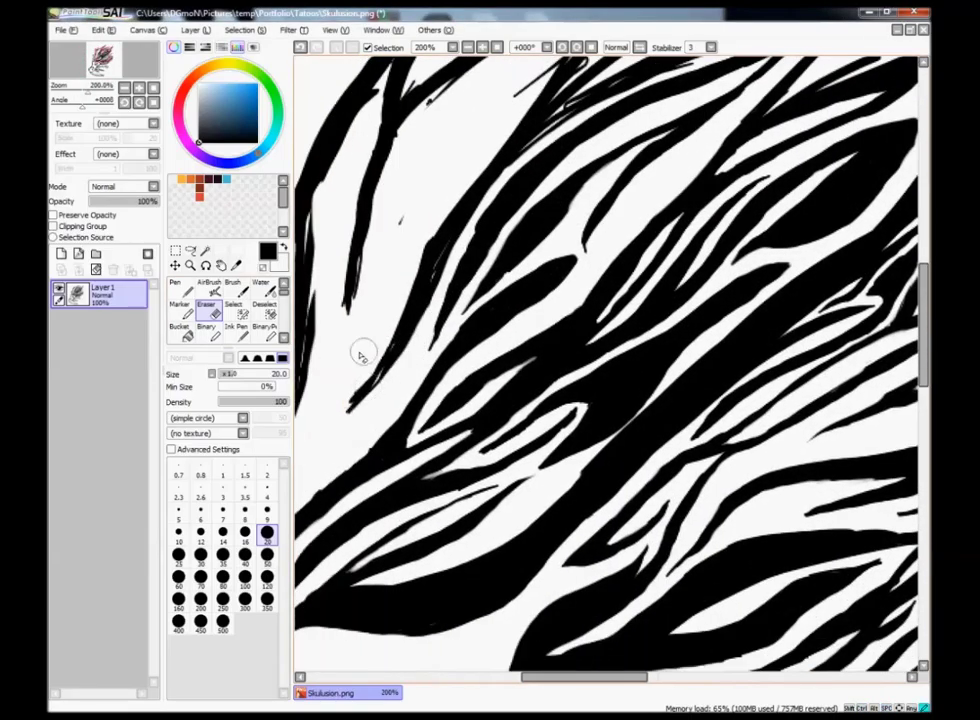
scroll(361, 355, up, 2)
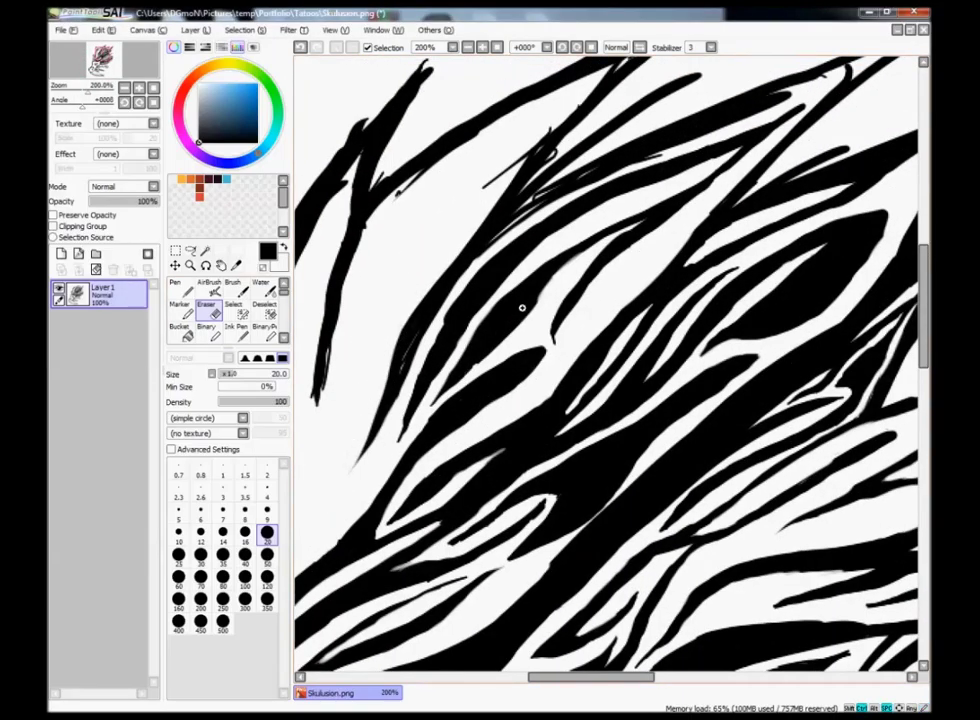
scroll(490, 343, up, 2)
key(n)
scroll(472, 348, down, 4)
scroll(521, 398, up, 3)
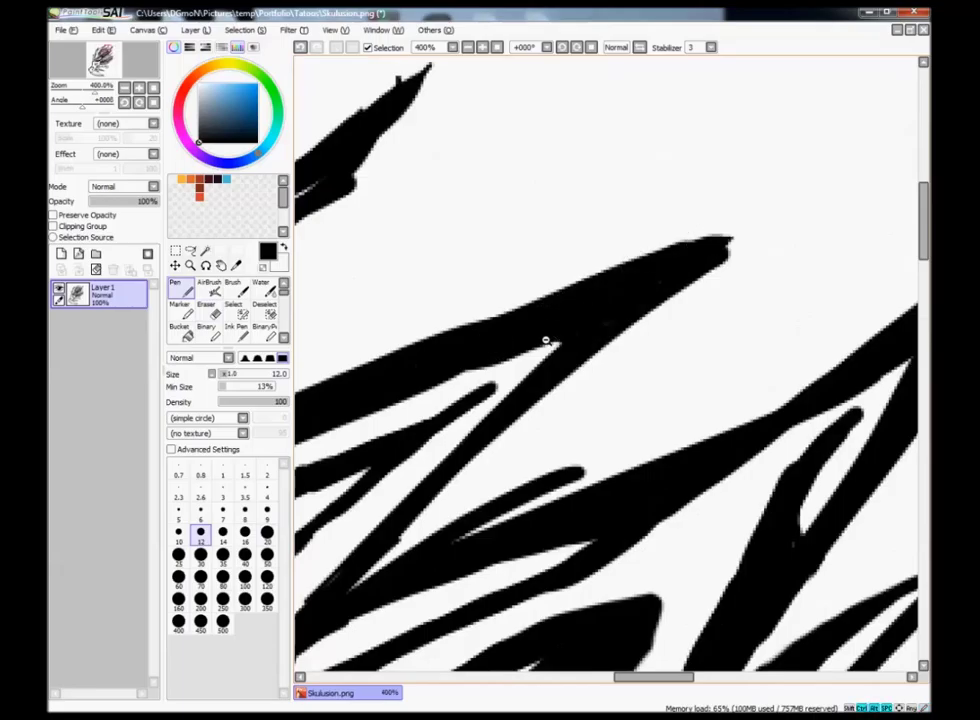
scroll(545, 339, down, 5)
scroll(520, 300, up, 4)
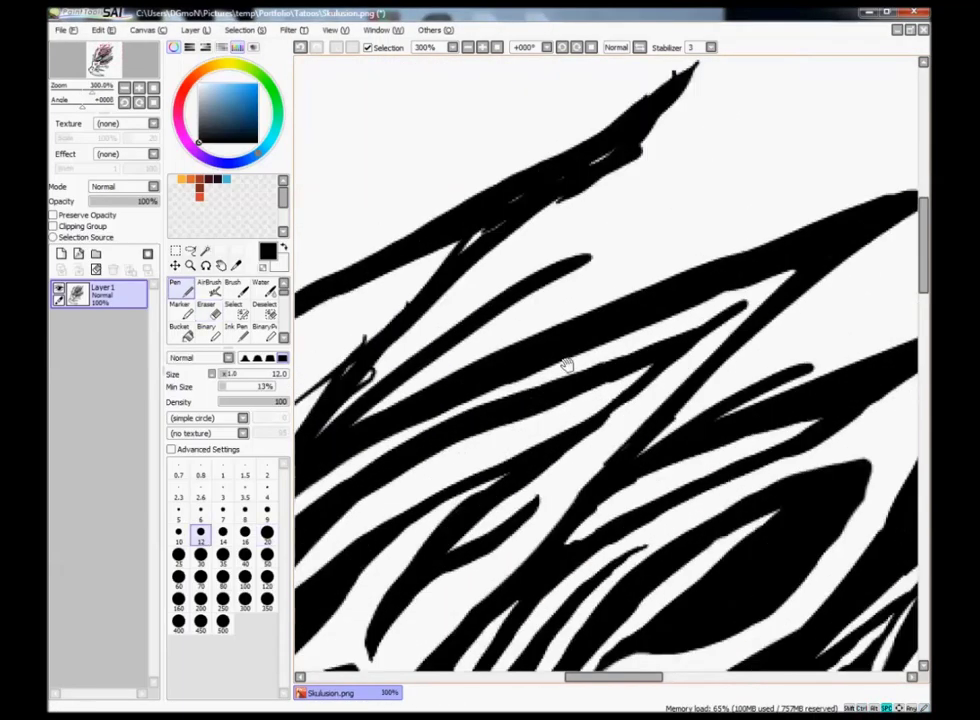
Redraw the horn with a thick black outline, a solid pointed tip and bold inner strands down to its base
scroll(500, 350, down, 5)
key(e)
scroll(527, 333, up, 4)
key(n)
drag(430, 150, 530, 270)
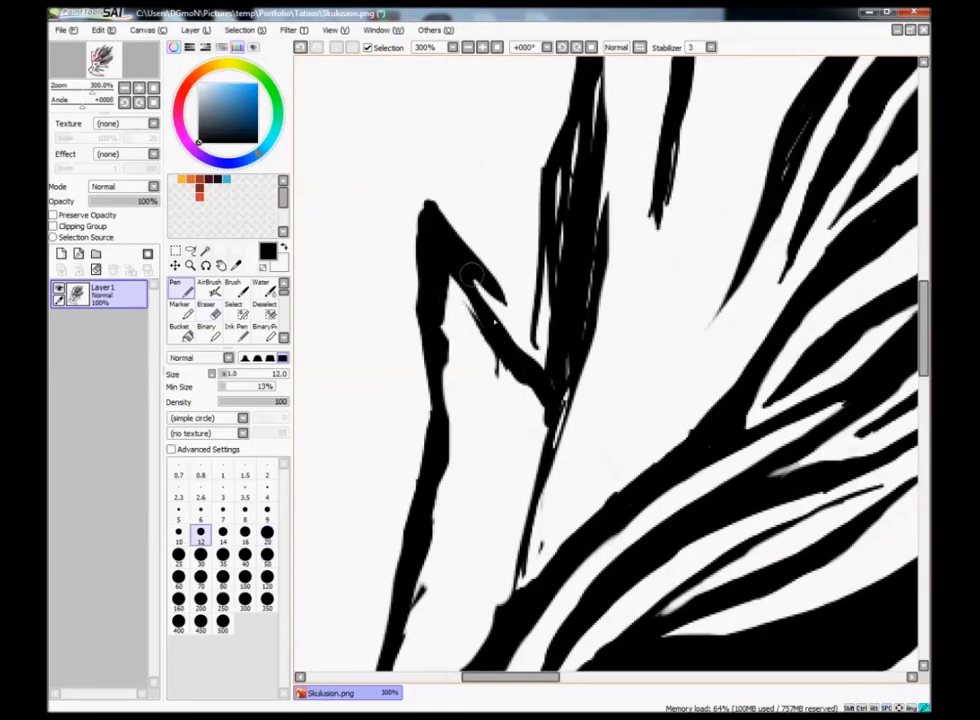
drag(420, 130, 470, 470)
scroll(506, 394, down, 3)
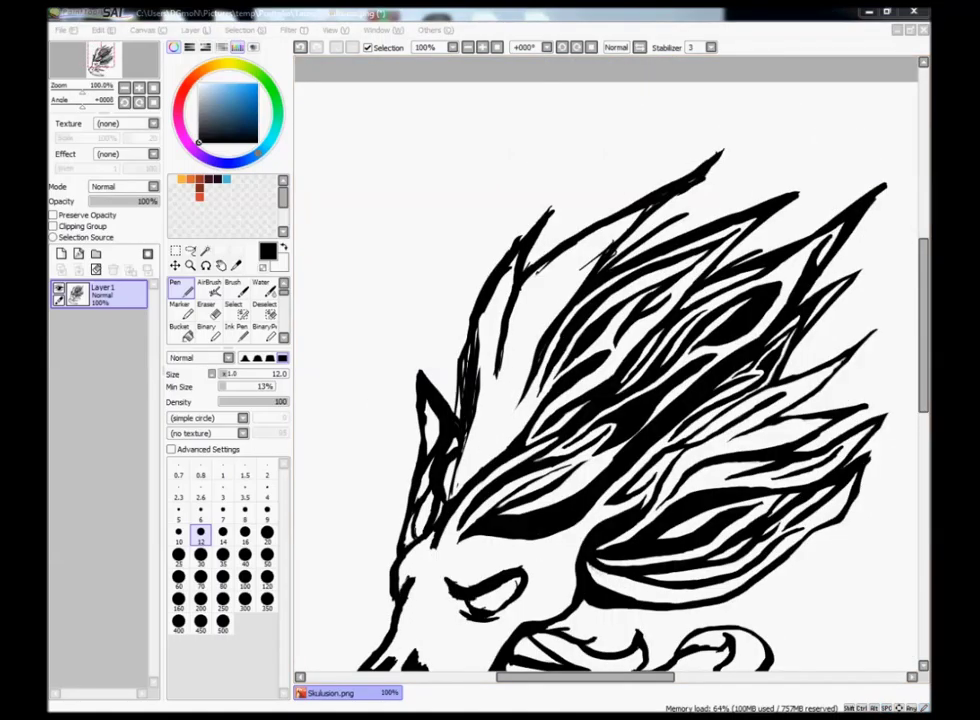
Erase the scribbled edges of the topmost mane lock and redraw it as a clean outline with a pointed tip
key(e)
scroll(466, 400, up, 4)
scroll(490, 322, down, 4)
key(n)
scroll(490, 322, up, 4)
scroll(490, 315, down, 2)
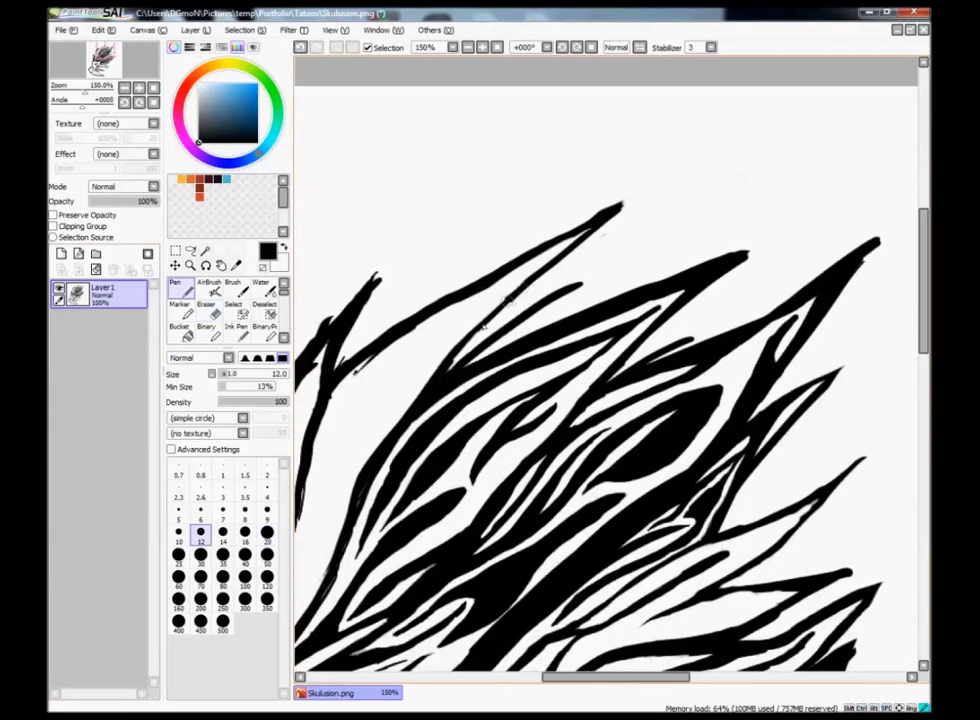
Redraw the rough front edge of the mane as separate smooth strands above the horn and clean up their ends
scroll(435, 346, up, 2)
scroll(433, 372, down, 2)
key(e)
key(n)
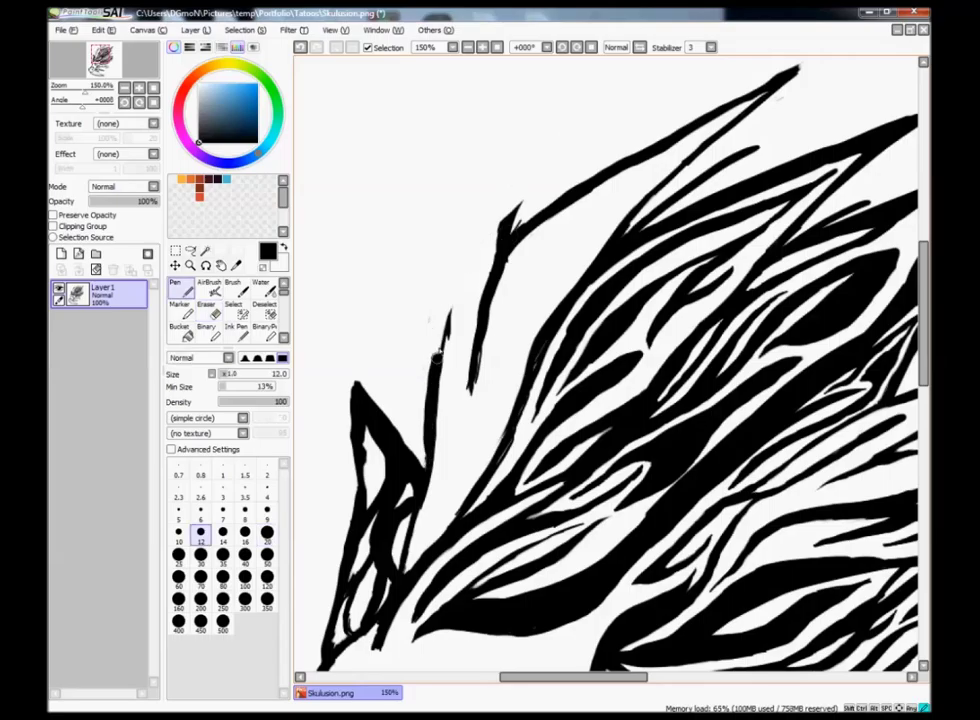
scroll(499, 212, up, 3)
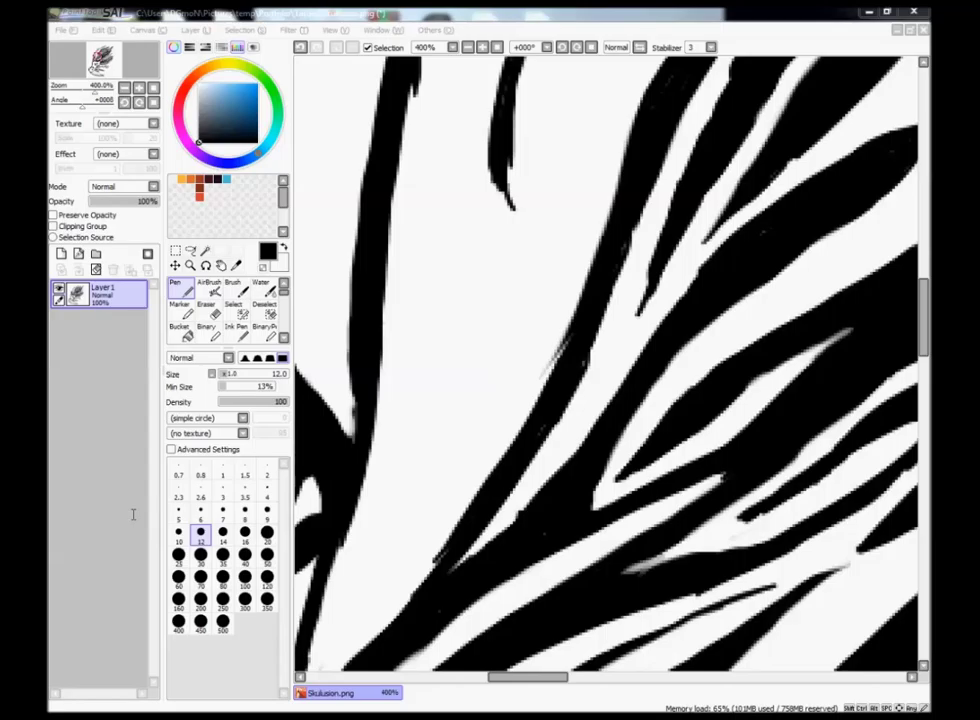
scroll(494, 343, down, 3)
scroll(472, 326, up, 3)
key(e)
scroll(547, 381, down, 3)
scroll(410, 372, up, 3)
Try to soften the jagged edge of the black mark above the nostril with the watercolor and Blur brushes
key(w)
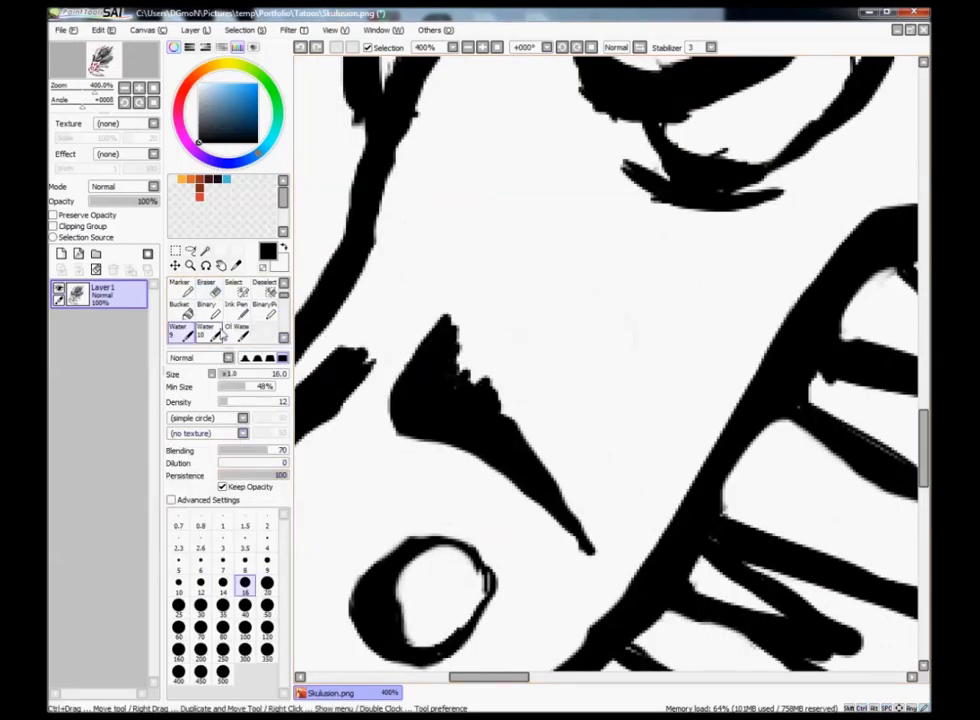
key(w)
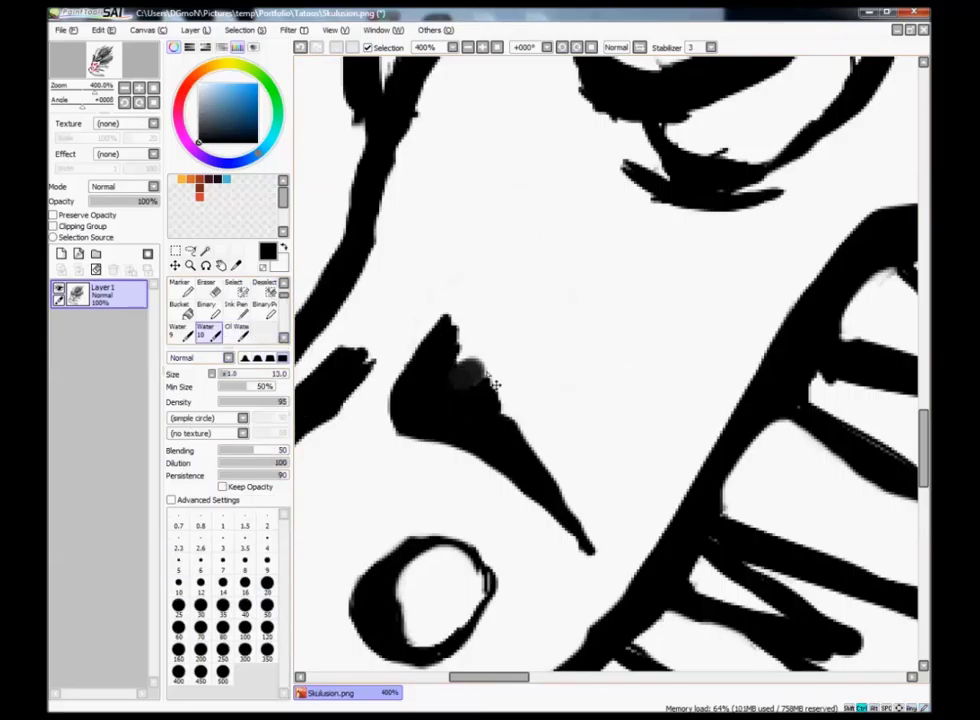
key(w)
key(w)
drag(411, 322, 444, 343)
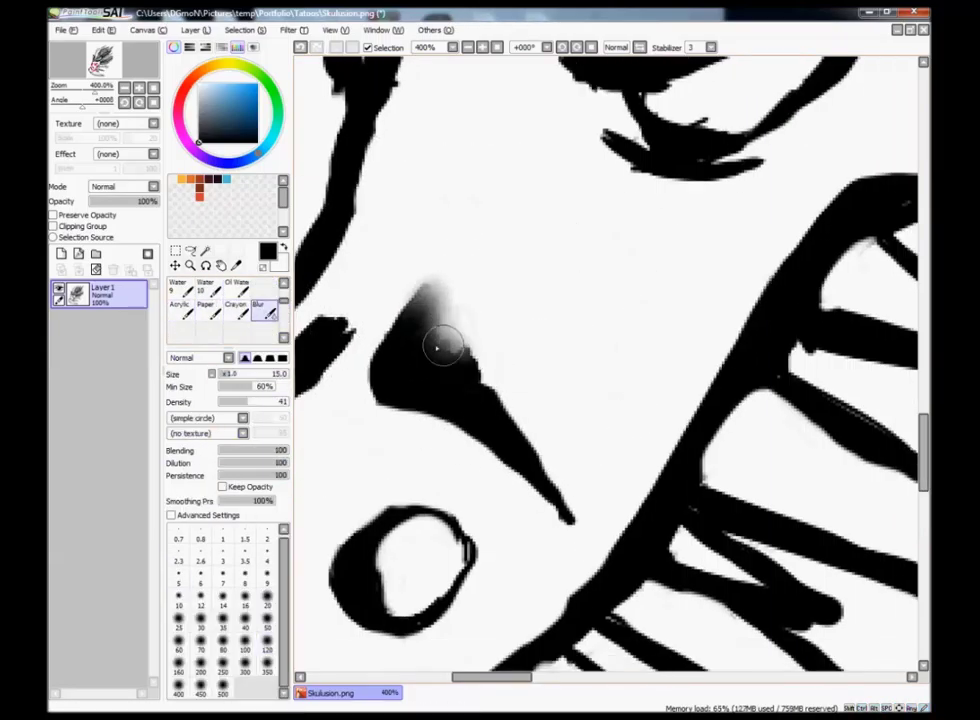
scroll(444, 343, down, 2)
scroll(503, 350, down, 4)
Clean up the rough end of the forehead line and erase inside the tip of the lower beard strand
key(n)
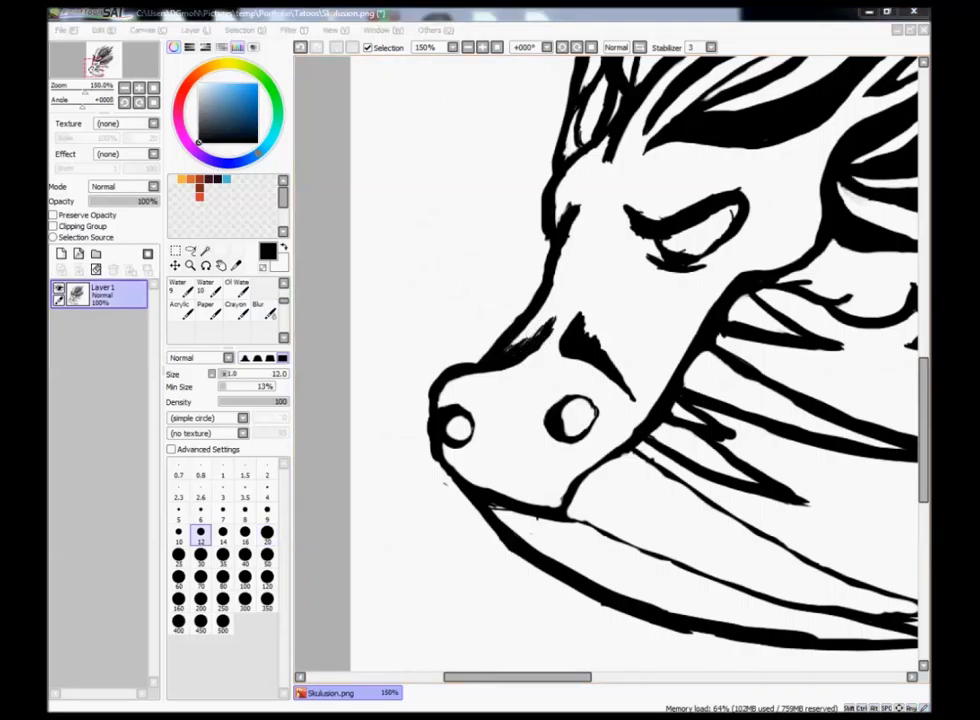
key(e)
scroll(521, 263, up, 5)
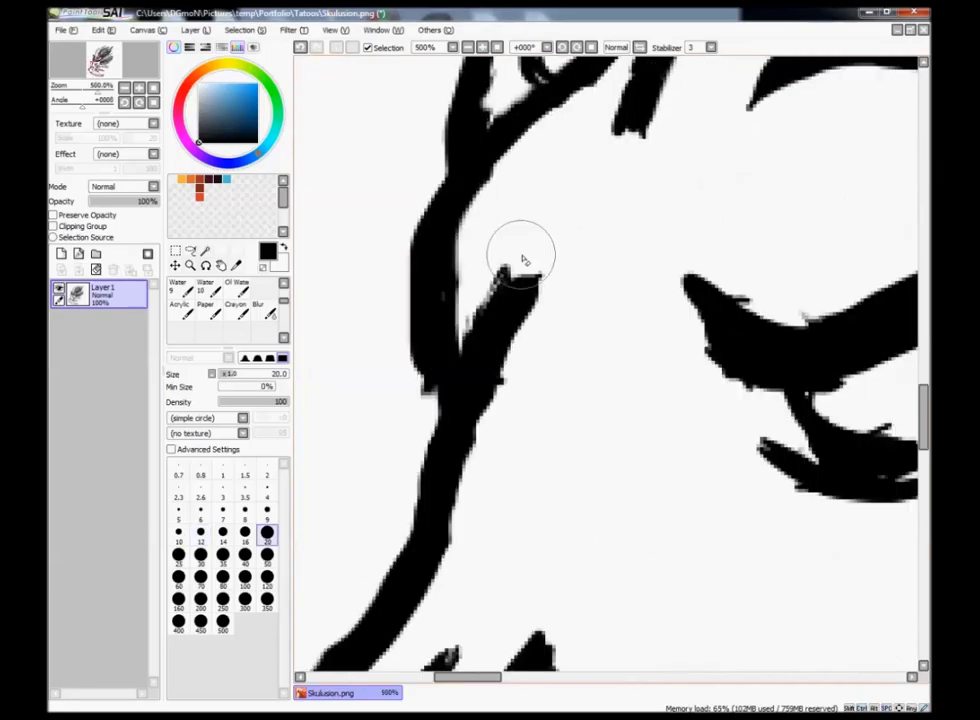
scroll(518, 400, down, 1)
scroll(722, 287, up, 1)
scroll(543, 486, down, 2)
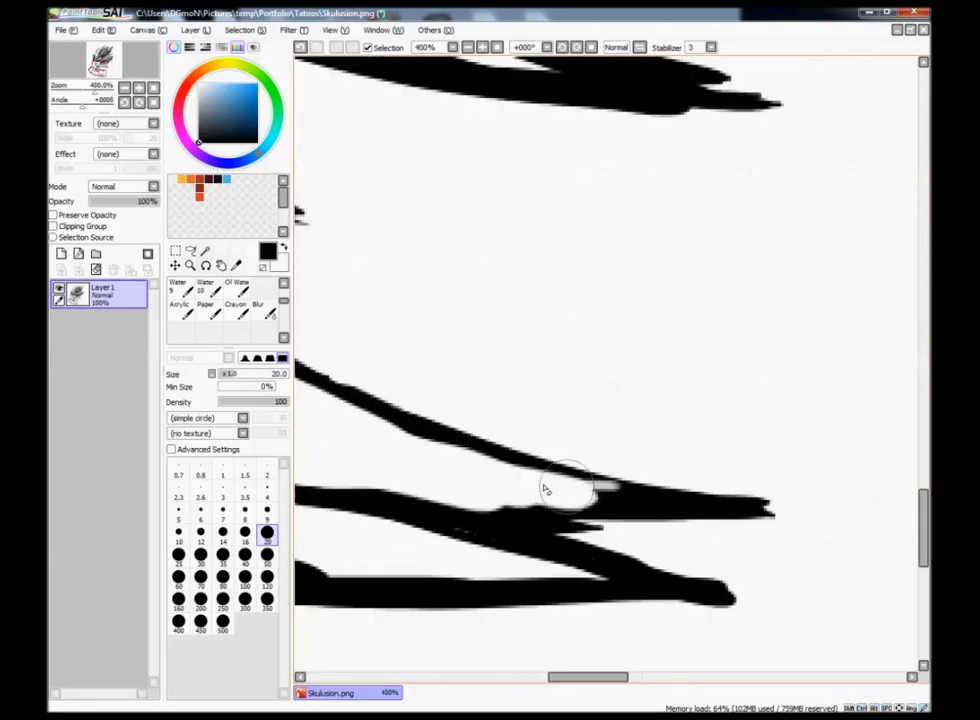
Handwrite the signature in black between the lower mane lock and the curled whisker
scroll(685, 464, down, 3)
key(n)
scroll(556, 471, up, 3)
drag(497, 462, 578, 487)
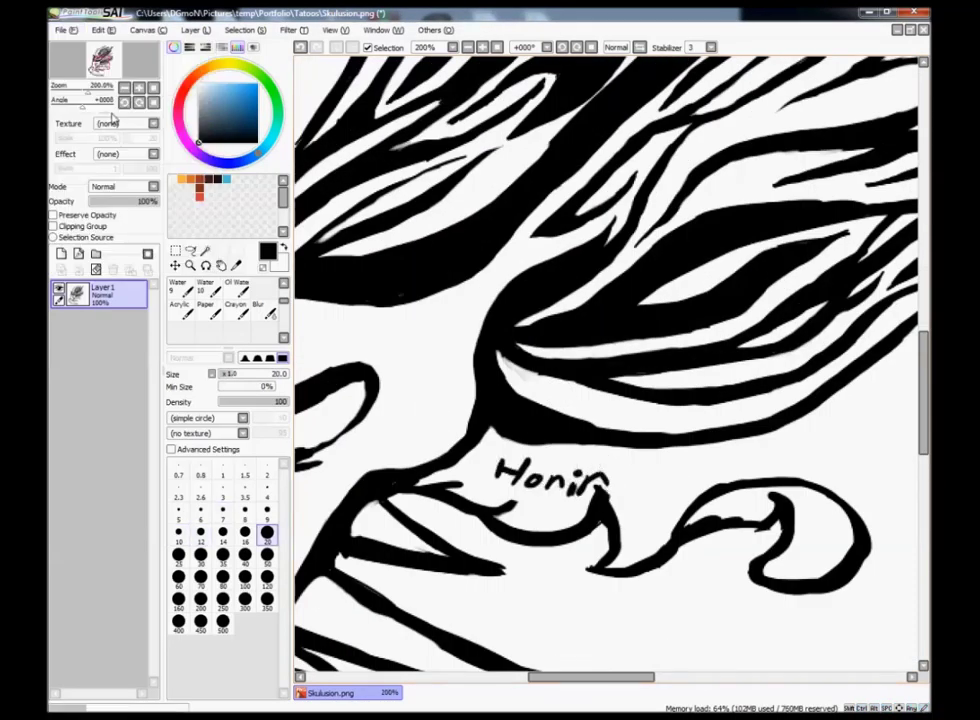